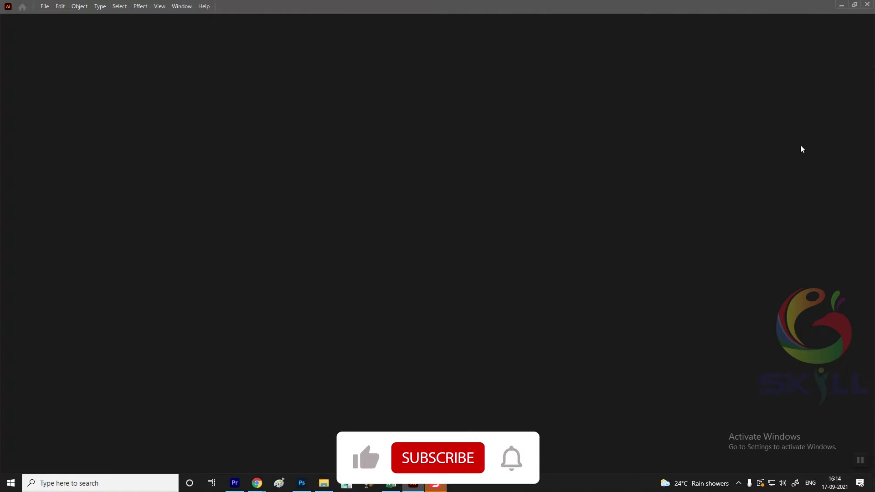
# Step: Start a new document and select the recent A4 preset of 297 x 210 mm
pyautogui.click(44, 8)
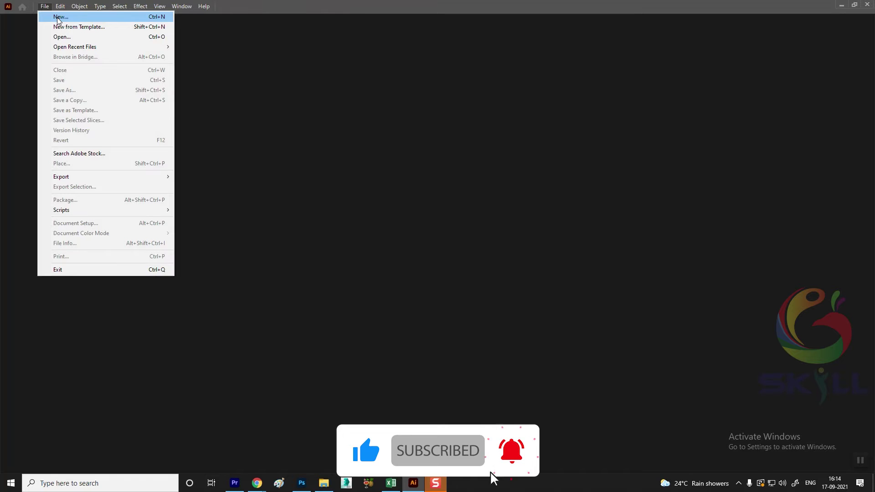
pyautogui.click(58, 19)
pyautogui.moveTo(370, 61)
pyautogui.mouseDown()
pyautogui.moveTo(300, 51)
pyautogui.moveTo(384, 64)
pyautogui.mouseUp()
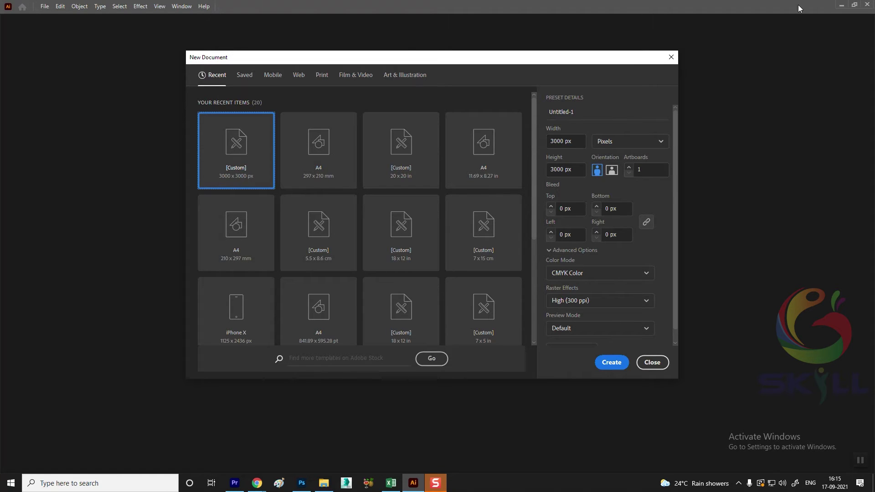
pyautogui.moveTo(340, 58); pyautogui.dragTo(329, 67)
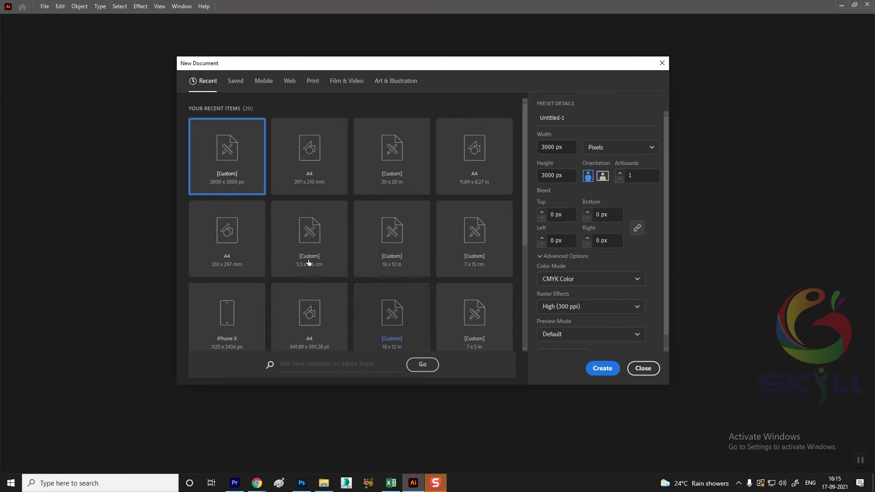
pyautogui.scroll(-4, 364, 162)
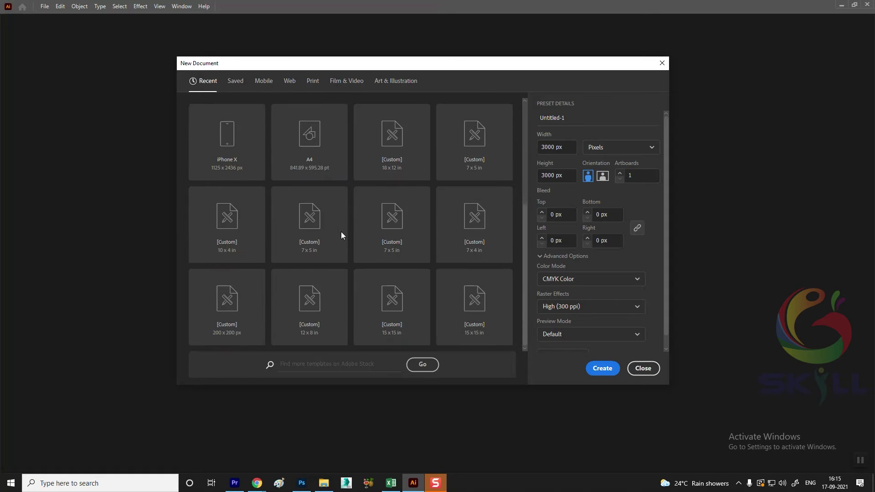
pyautogui.scroll(4, 340, 261)
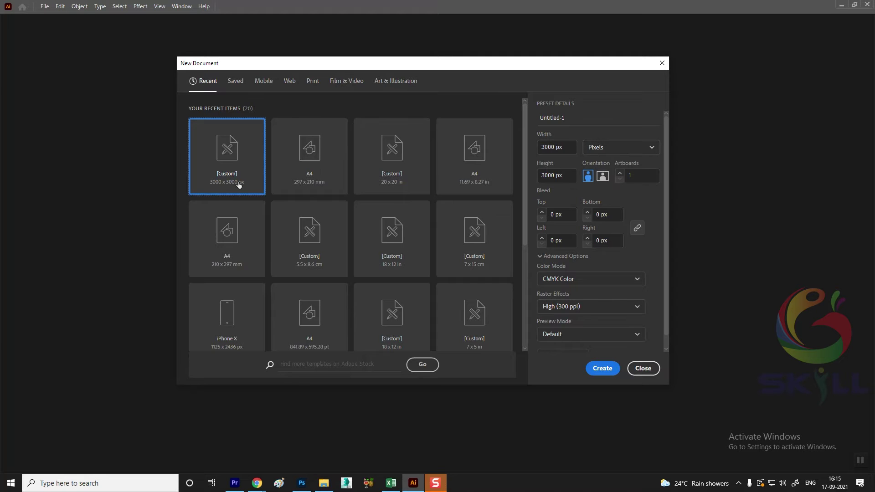
pyautogui.click(315, 158)
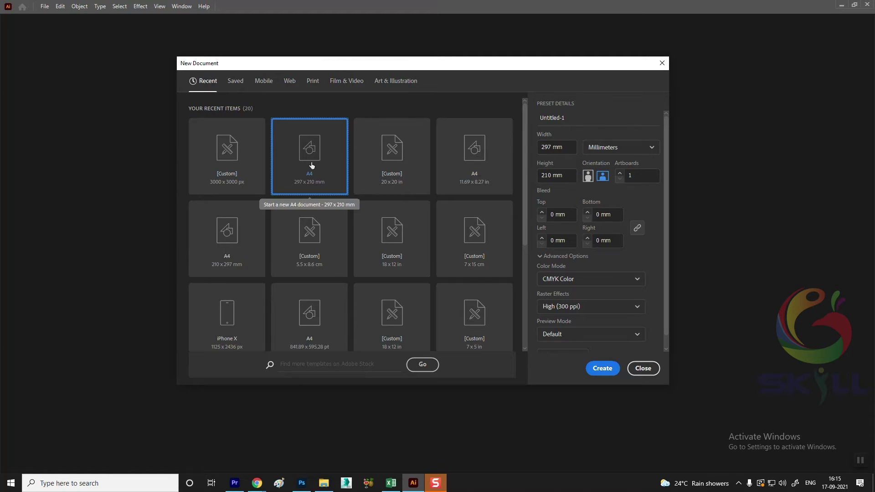
# Step: Set the new document's units to inches, with a width of 12 in and a height of 8 in
pyautogui.click(617, 147)
pyautogui.click(606, 215)
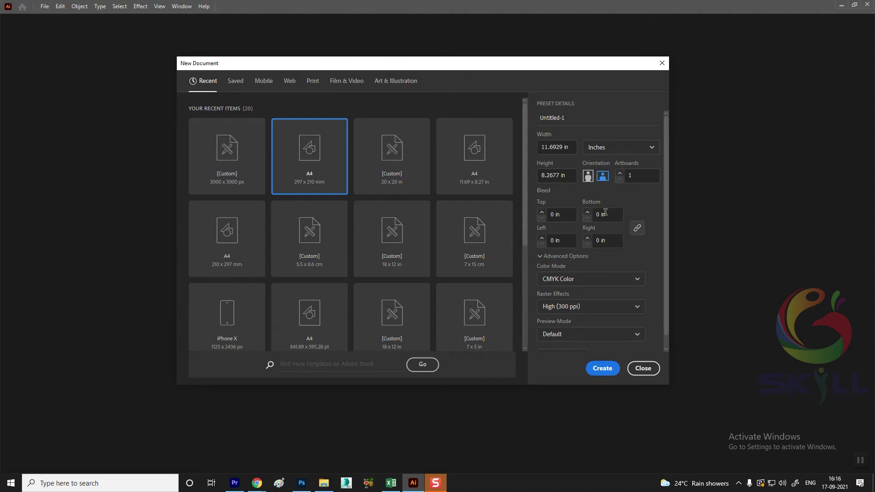
pyautogui.click(618, 146)
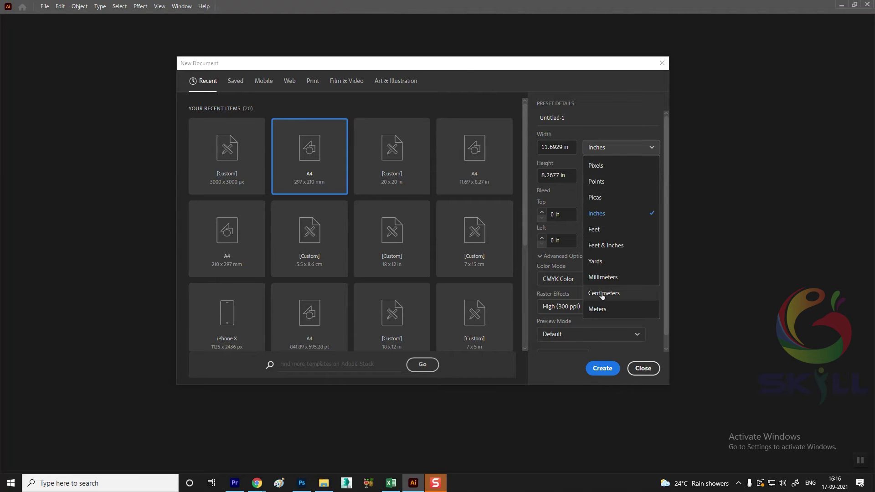
pyautogui.click(601, 214)
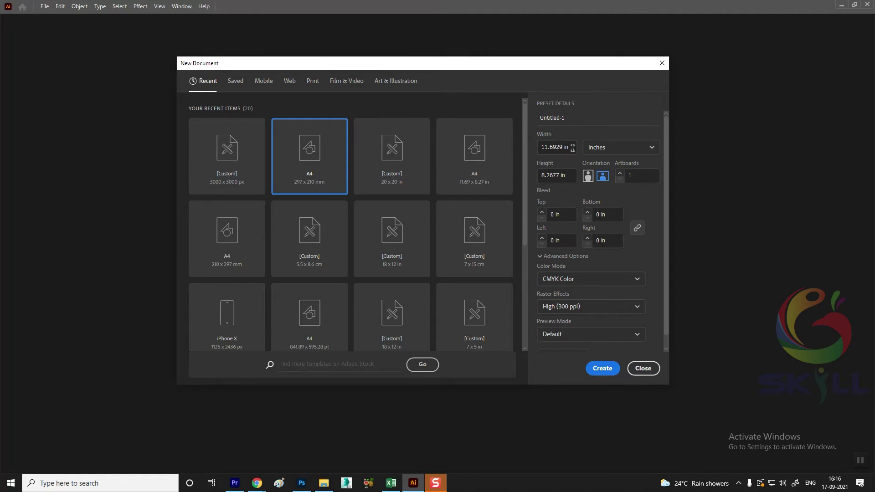
pyautogui.click(572, 146)
pyautogui.write('12')
pyautogui.press('Tab')
pyautogui.write('8')
pyautogui.press('Tab')
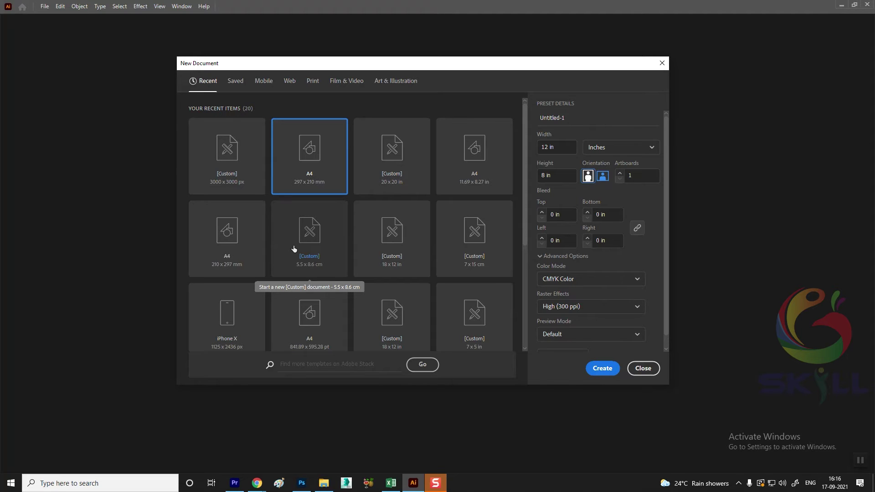
# Step: Keep CMYK Color mode and High (300 ppi) raster effects, and create the document
pyautogui.click(567, 281)
pyautogui.click(570, 280)
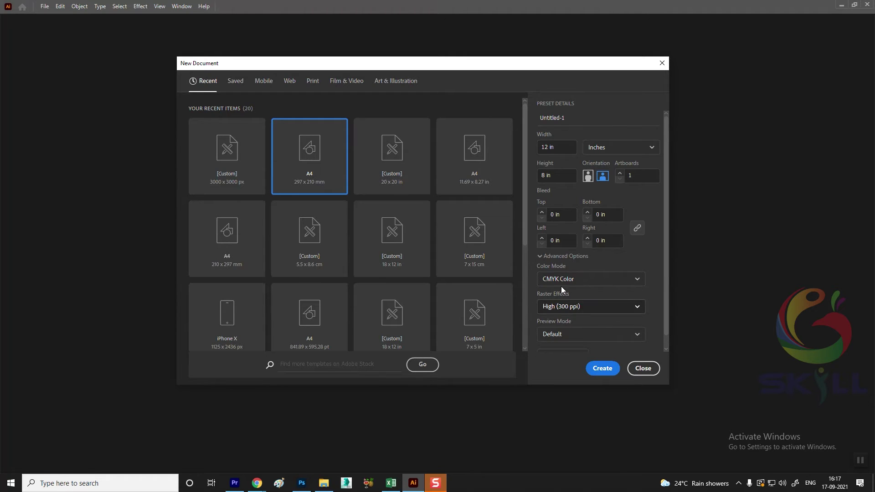
pyautogui.click(576, 308)
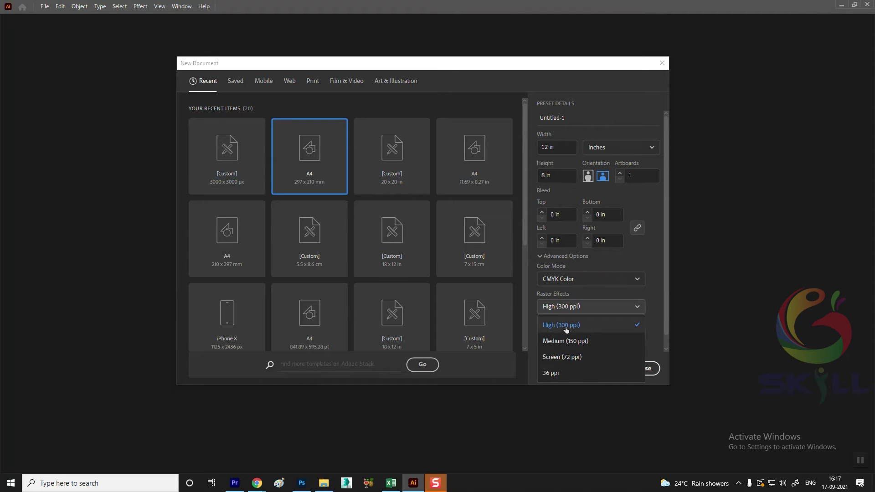
pyautogui.click(566, 326)
pyautogui.click(565, 308)
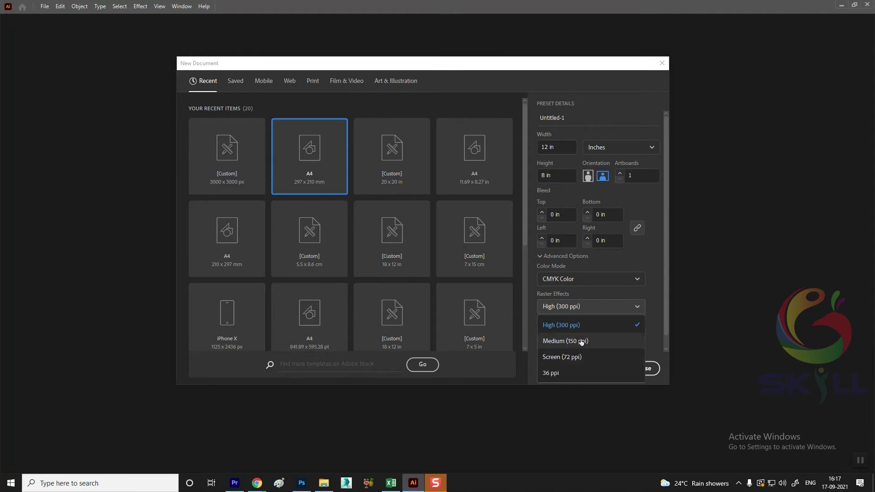
pyautogui.click(596, 306)
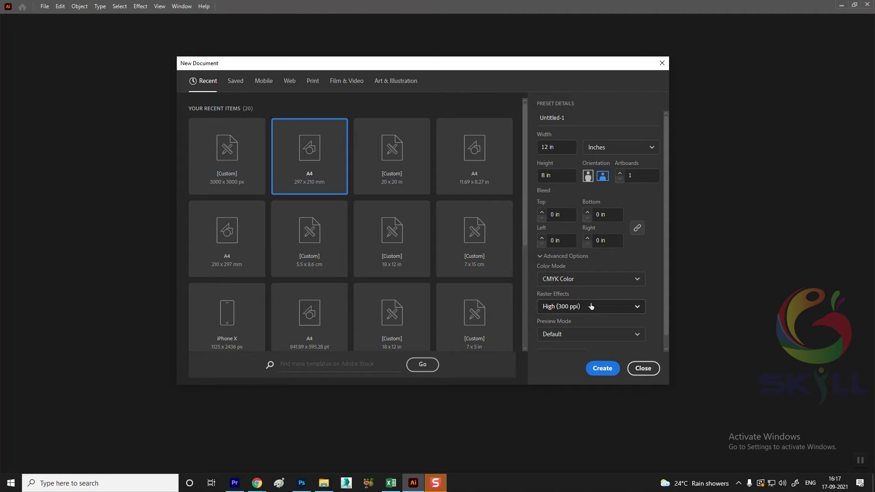
pyautogui.scroll(-2, 664, 308)
pyautogui.scroll(2, 647, 319)
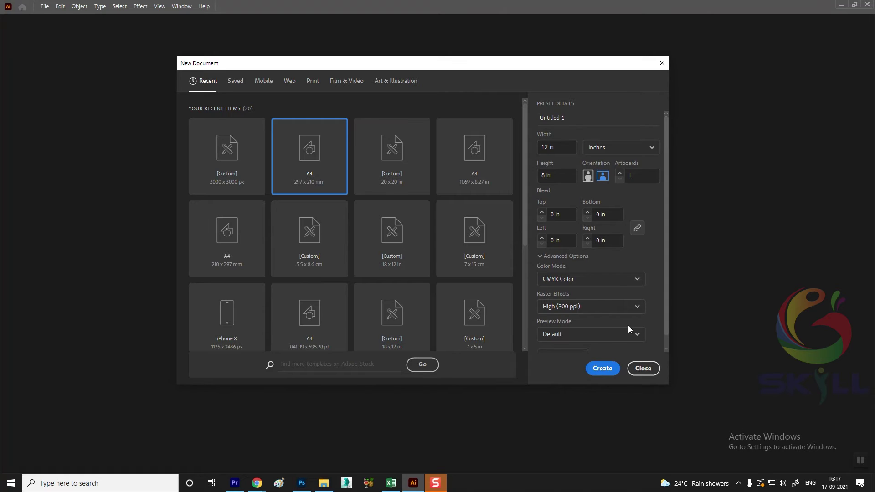
pyautogui.click(611, 371)
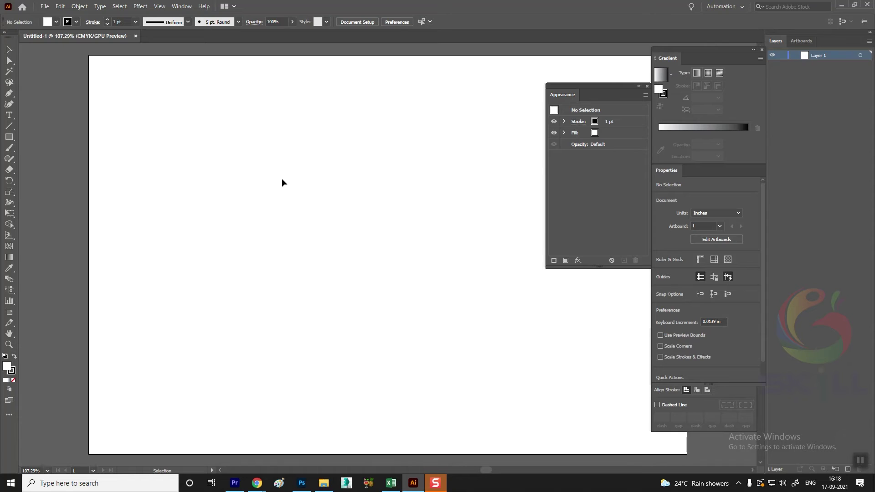
# Step: Close the floating Gradient, Properties, Appearance, Character and Stroke panels to clear the artboard area
pyautogui.click(761, 49)
pyautogui.click(647, 86)
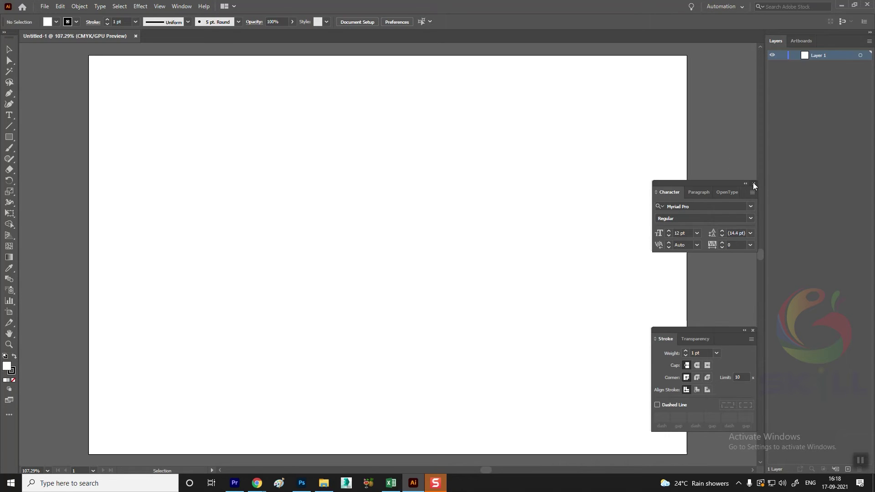
pyautogui.click(753, 183)
pyautogui.click(753, 331)
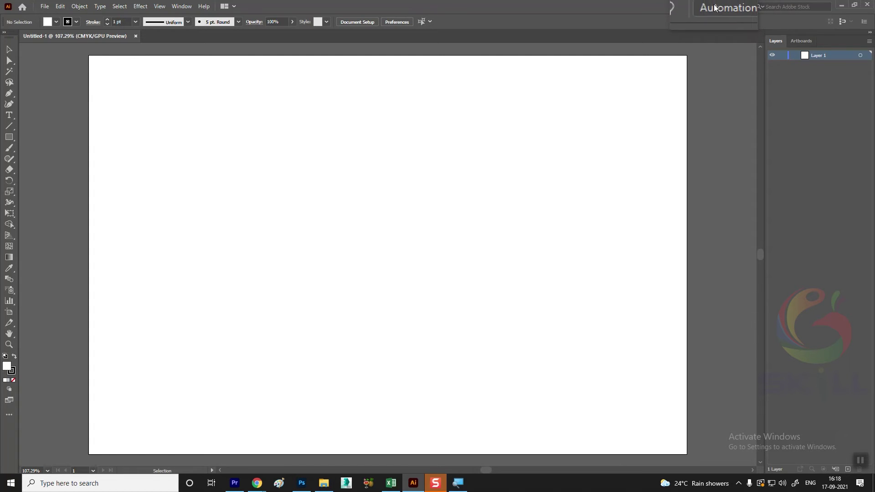
# Step: Switch the workspace to Essentials
pyautogui.click(738, 7)
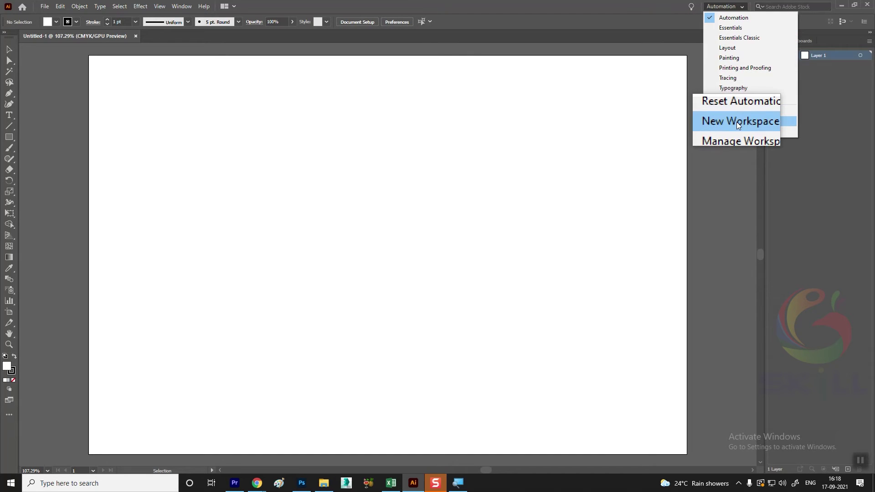
pyautogui.click(730, 28)
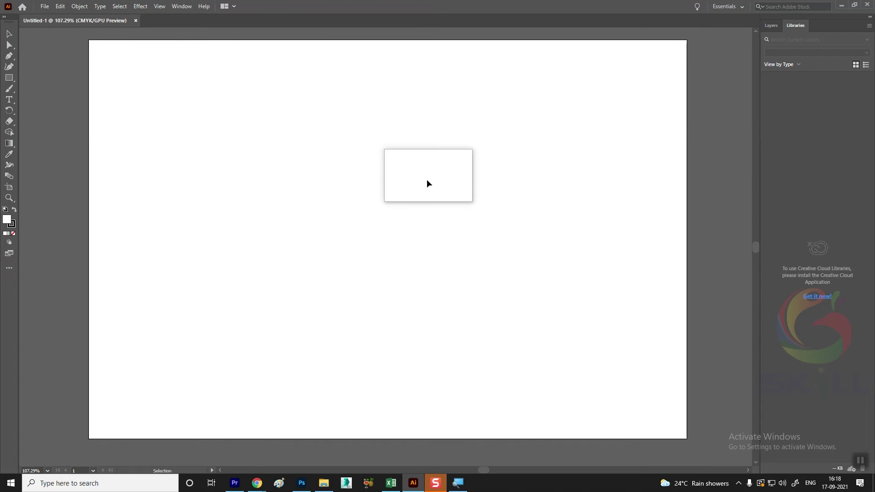
pyautogui.scroll(-1, 406, 179)
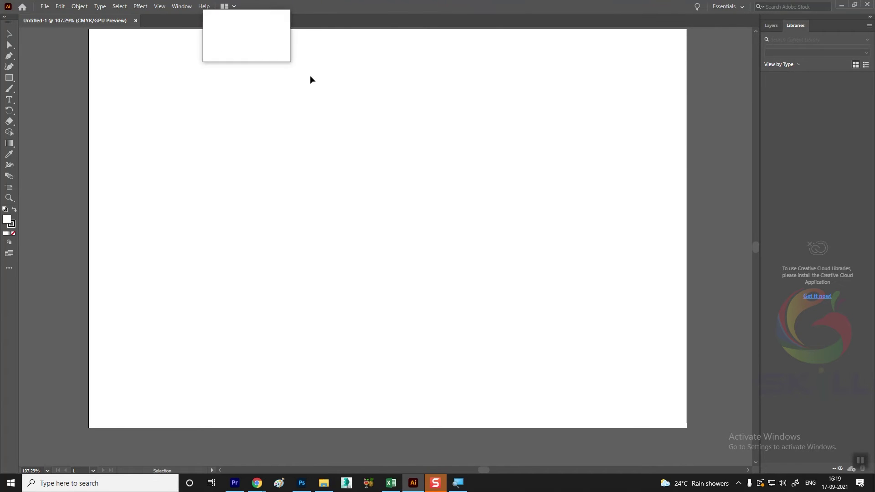
pyautogui.press('super+Escape')
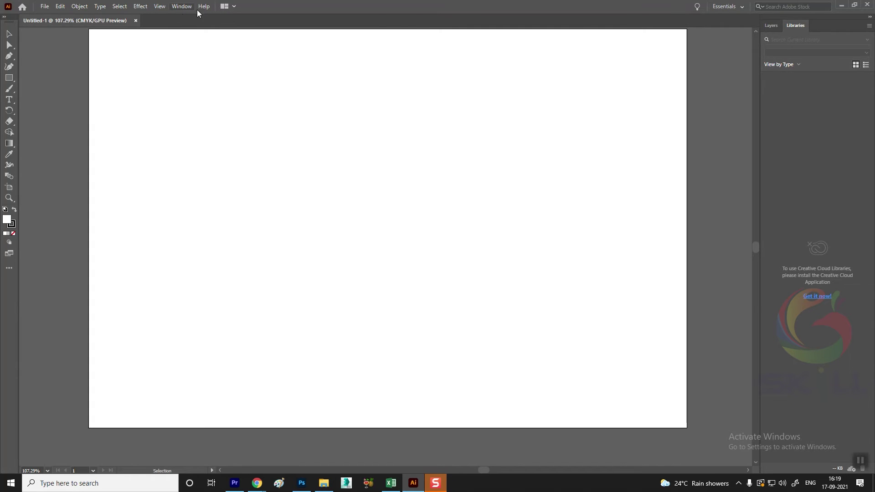
# Step: Show the Control bar above the document and hide it again
pyautogui.click(181, 6)
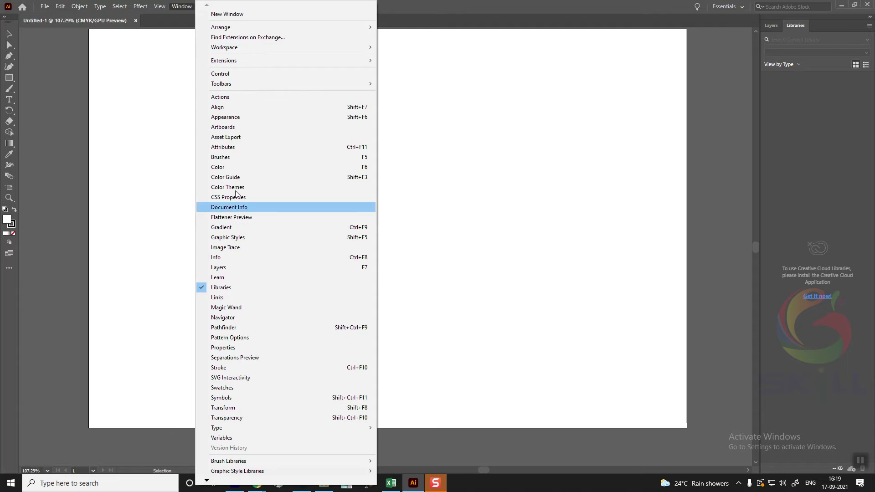
pyautogui.click(226, 73)
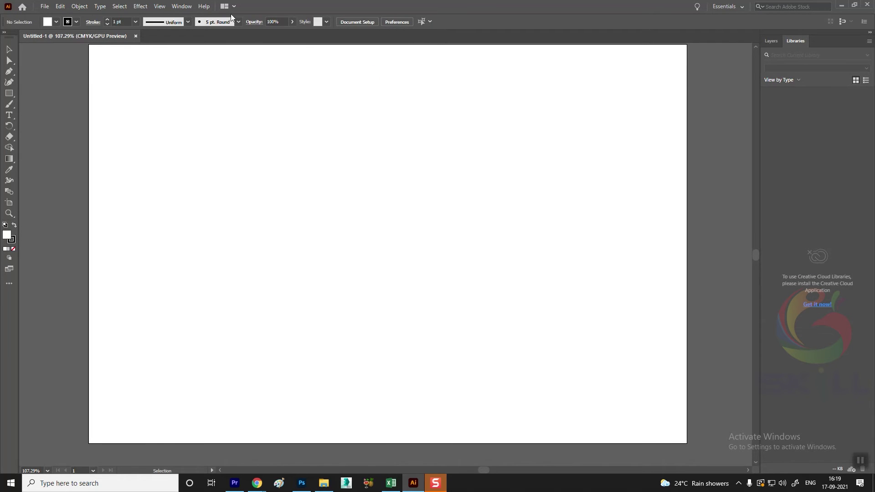
pyautogui.click(182, 6)
pyautogui.click(215, 73)
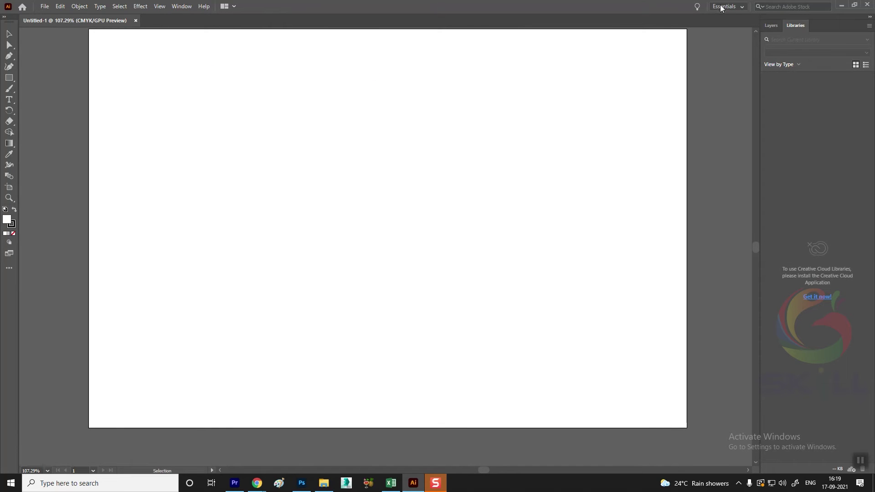
# Step: Switch the workspace to Automation
pyautogui.click(737, 8)
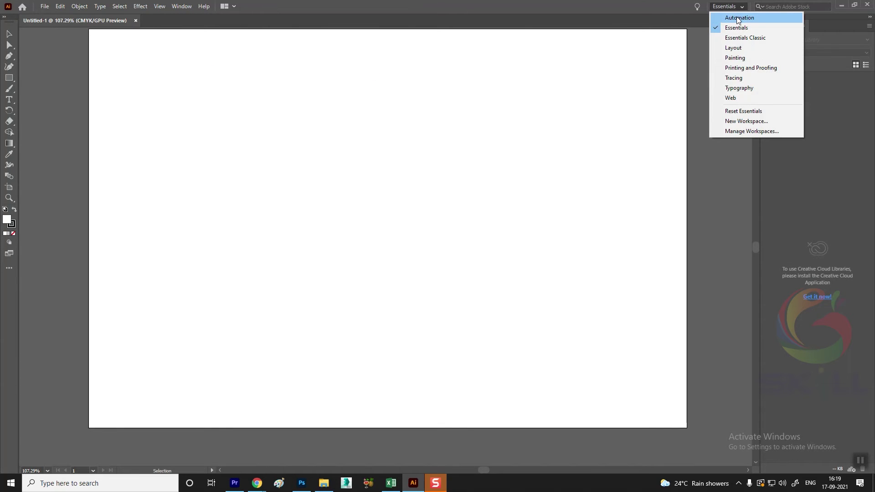
pyautogui.click(736, 17)
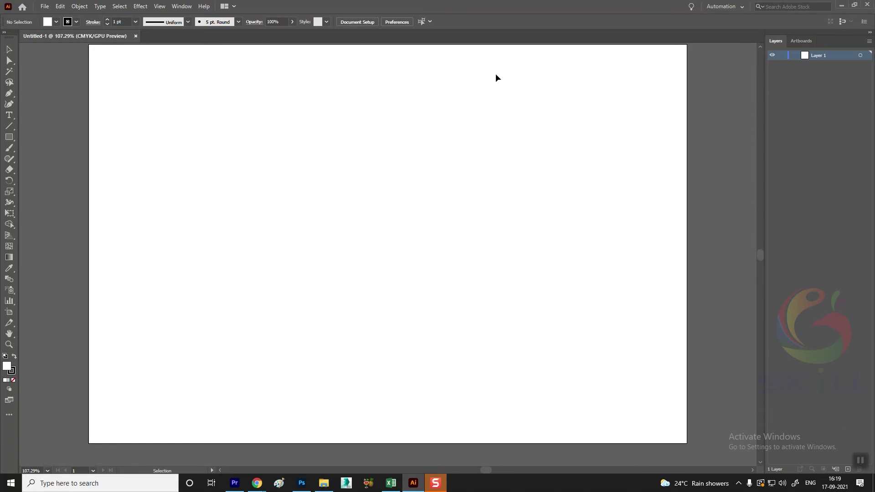
pyautogui.scroll(1, 330, 293)
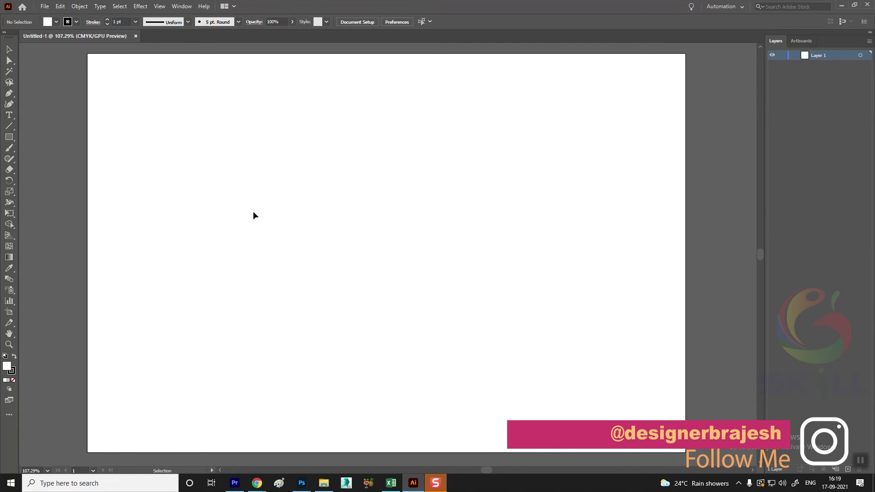
# Step: Pan around the artboard with the Hand tool and return to the Selection tool
pyautogui.press('space')
pyautogui.moveTo(285, 234); pyautogui.dragTo(297, 182)
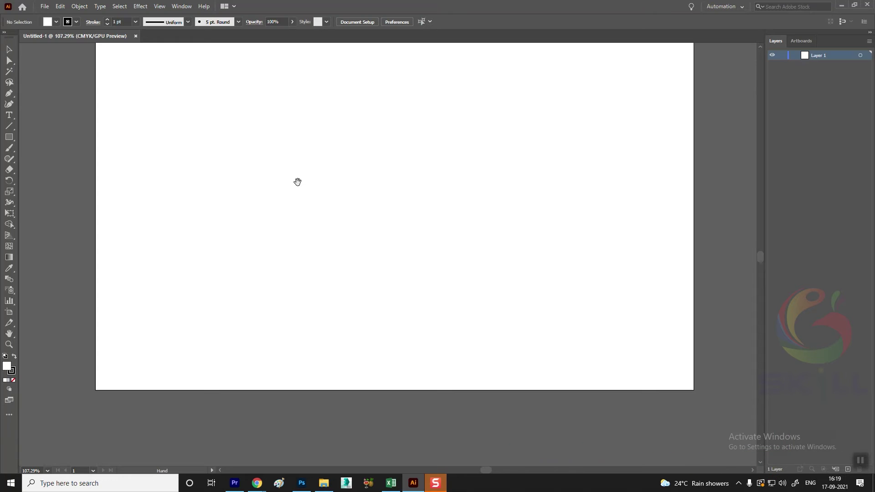
pyautogui.moveTo(363, 179); pyautogui.dragTo(355, 241)
pyautogui.press('space')
pyautogui.press('space')
pyautogui.moveTo(358, 200); pyautogui.dragTo(382, 241)
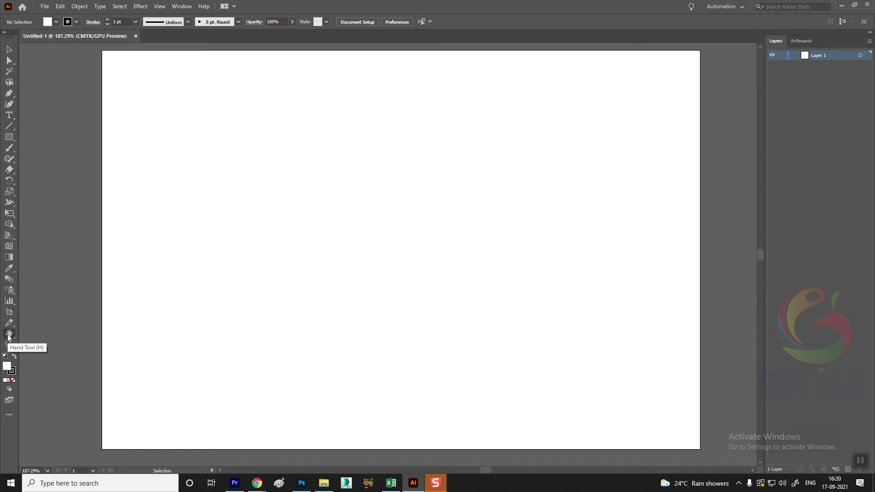
pyautogui.press('space')
pyautogui.moveTo(342, 246)
pyautogui.mouseDown()
pyautogui.moveTo(328, 237)
pyautogui.moveTo(329, 248)
pyautogui.moveTo(346, 241)
pyautogui.mouseUp()
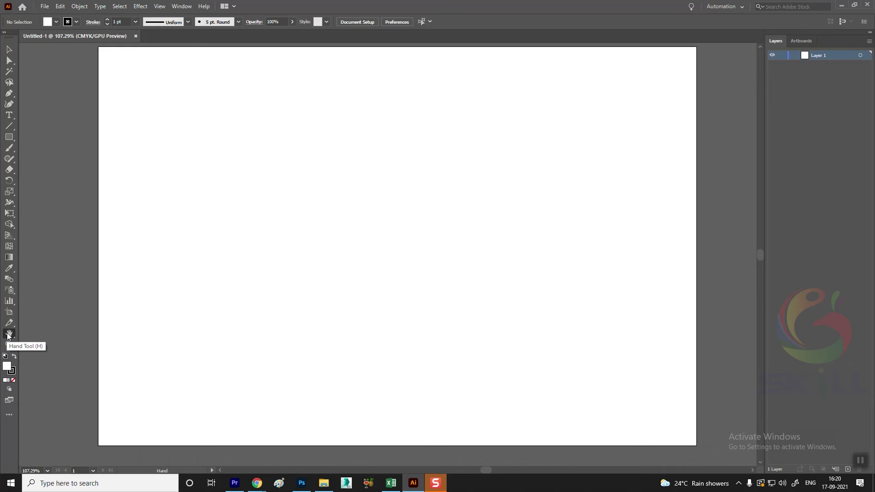
pyautogui.click(9, 48)
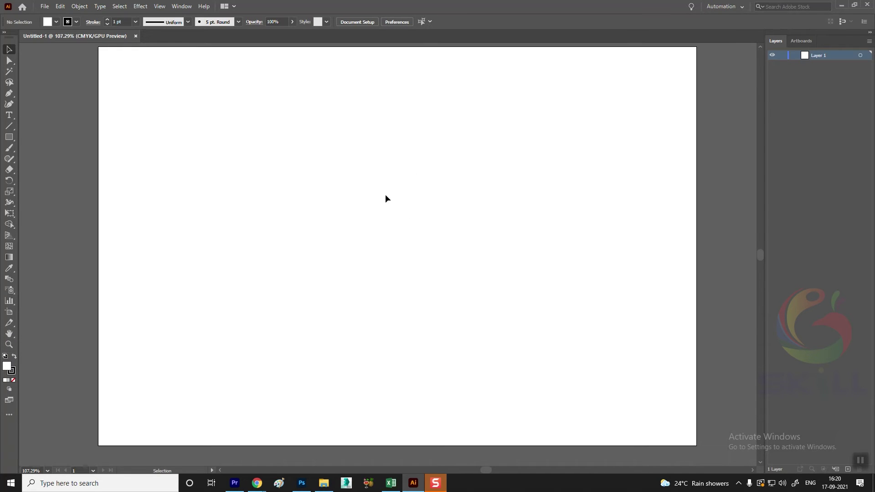
pyautogui.moveTo(384, 199)
pyautogui.mouseDown()
pyautogui.moveTo(389, 278)
pyautogui.moveTo(342, 217)
pyautogui.moveTo(394, 207)
pyautogui.mouseUp()
pyautogui.press('space')
pyautogui.press('space')
pyautogui.moveTo(419, 203)
pyautogui.mouseDown()
pyautogui.moveTo(441, 207)
pyautogui.moveTo(429, 203)
pyautogui.moveTo(458, 184)
pyautogui.moveTo(415, 207)
pyautogui.mouseUp()
# Step: View the artboard at 100%, zoom far out to show the canvas boundaries, and zoom back in to 16.67%
pyautogui.hotkey('ctrl', '1')
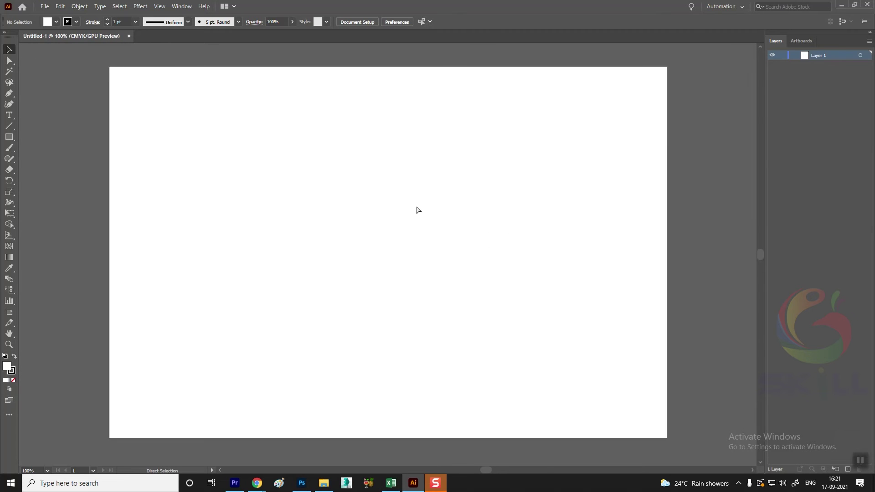
pyautogui.hotkey('ctrl', '-')
pyautogui.hotkey('ctrl', '-')
pyautogui.hotkey('ctrl', '-')
pyautogui.hotkey('ctrl', '-')
pyautogui.hotkey('ctrl', '-')
pyautogui.hotkey('ctrl', '-')
pyautogui.hotkey('ctrl', '-')
pyautogui.hotkey('ctrl', '-')
pyautogui.hotkey('ctrl', '-')
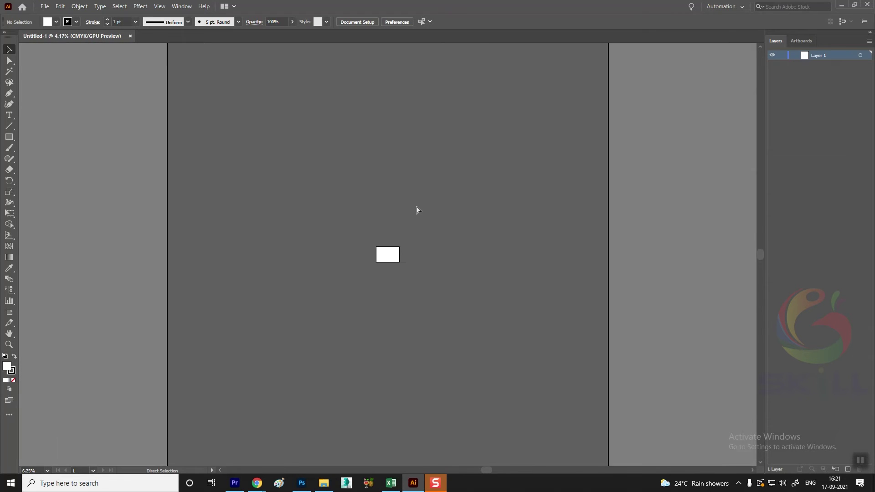
pyautogui.hotkey('ctrl', '+')
pyautogui.hotkey('ctrl', '+')
pyautogui.hotkey('ctrl', '+')
pyautogui.hotkey('ctrl', '+')
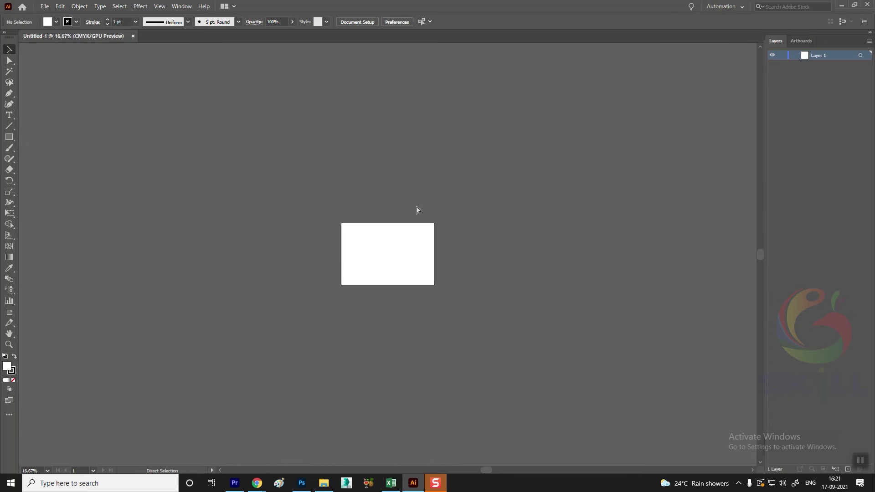
# Step: Zoom out to 3.13% to view the whole canvas boundary, and zoom back in on the artboard to 100%
pyautogui.hotkey('ctrl', '-')
pyautogui.hotkey('ctrl', '-')
pyautogui.hotkey('ctrl', '-')
pyautogui.hotkey('ctrl', '-')
pyautogui.hotkey('ctrl', '-')
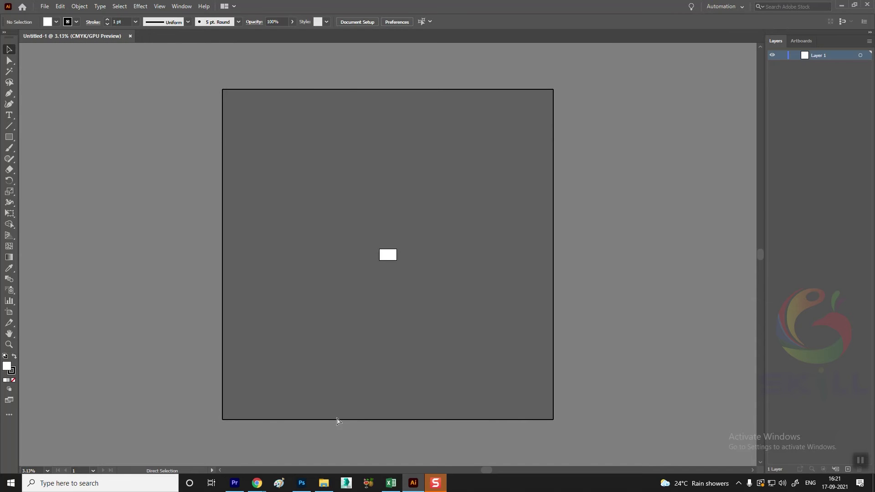
pyautogui.hotkey('ctrl', '+')
pyautogui.hotkey('ctrl', '+')
pyautogui.hotkey('ctrl', '+')
pyautogui.hotkey('ctrl', '+')
pyautogui.hotkey('ctrl', '+')
pyautogui.hotkey('ctrl', '+')
pyautogui.hotkey('ctrl', '+')
pyautogui.hotkey('ctrl', '+')
pyautogui.hotkey('ctrl', '+')
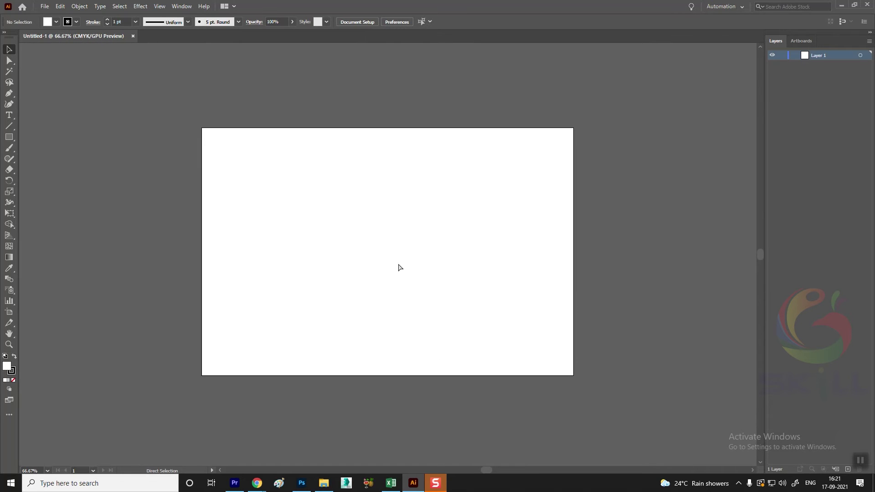
pyautogui.hotkey('ctrl', '+')
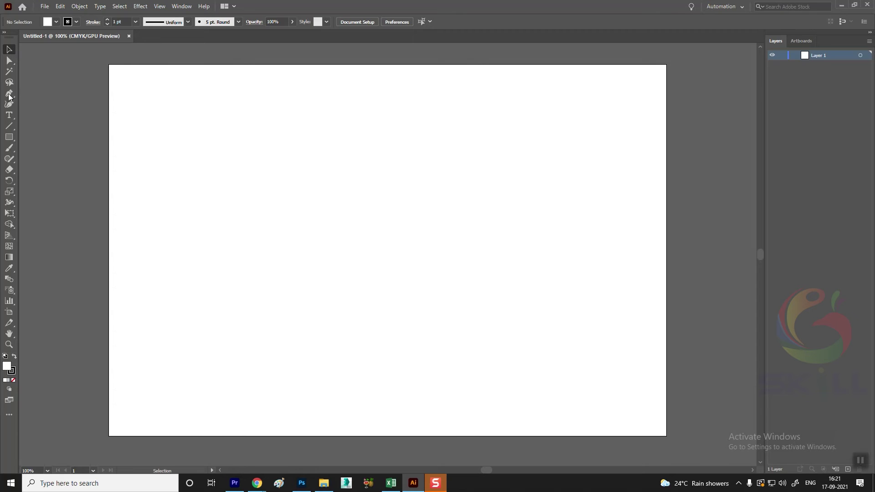
# Step: Hide the Advanced toolbar and show it again
pyautogui.click(186, 7)
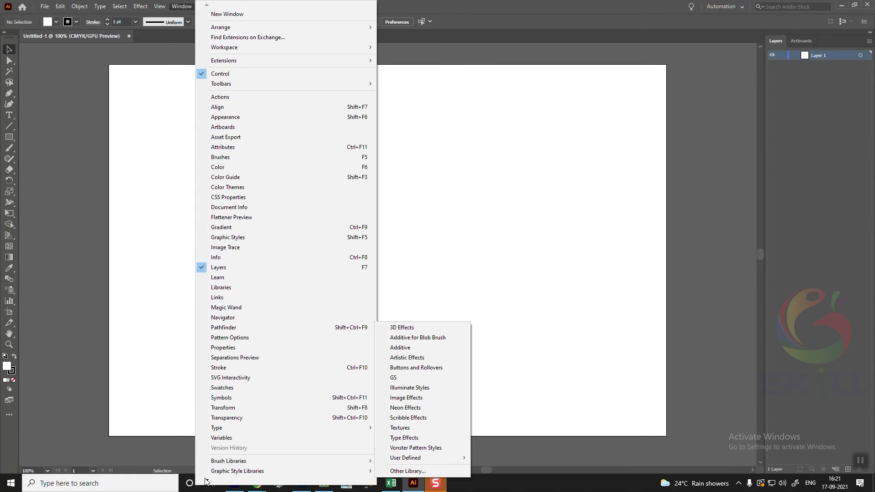
pyautogui.moveTo(206, 482)
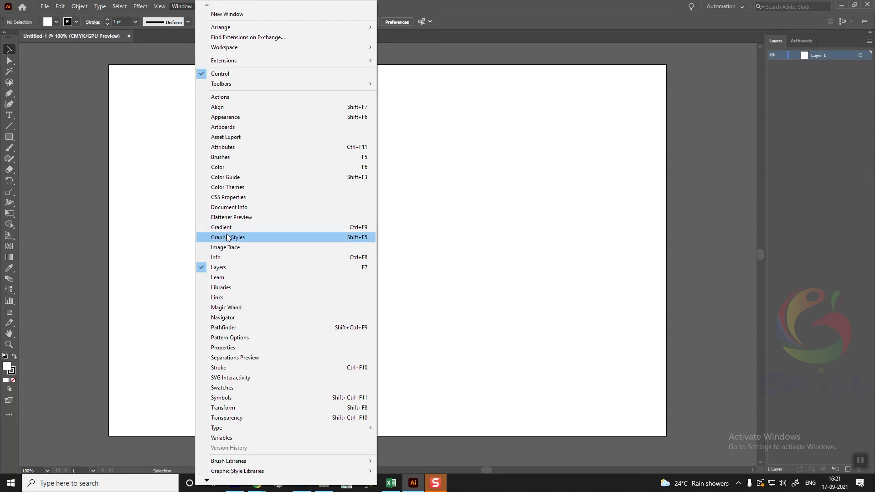
pyautogui.moveTo(271, 83)
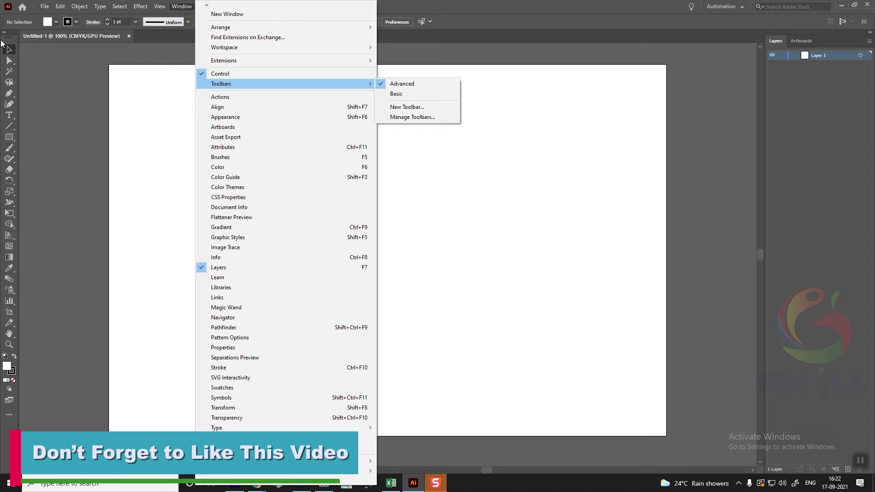
pyautogui.click(401, 84)
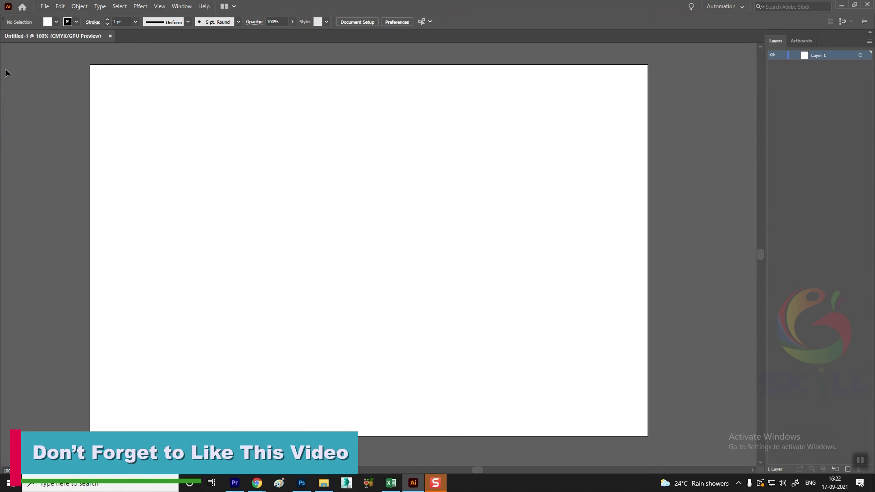
pyautogui.click(181, 8)
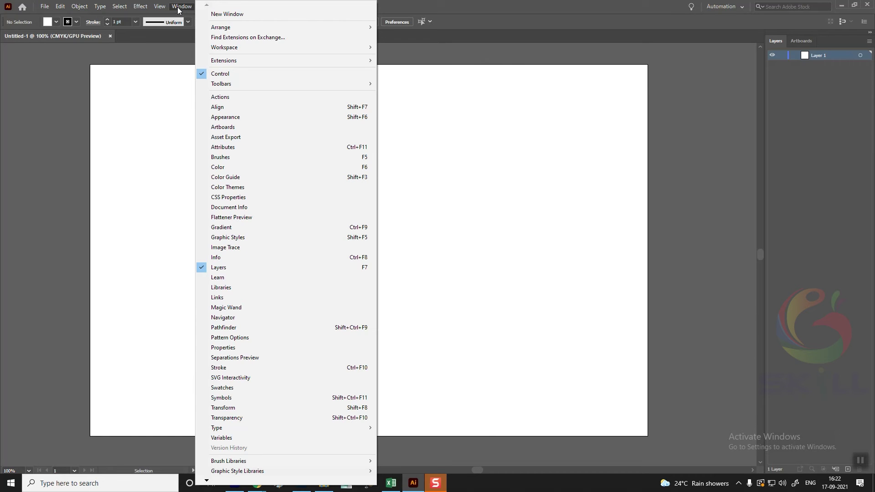
pyautogui.moveTo(248, 85)
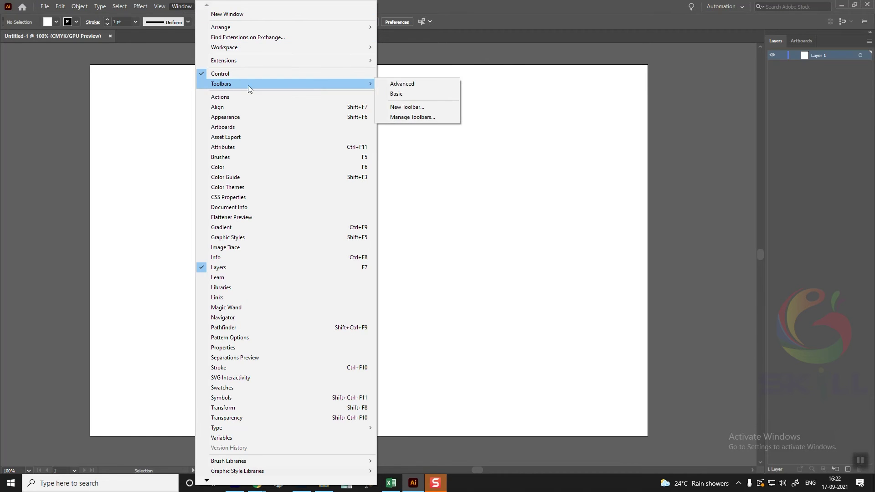
pyautogui.click(405, 88)
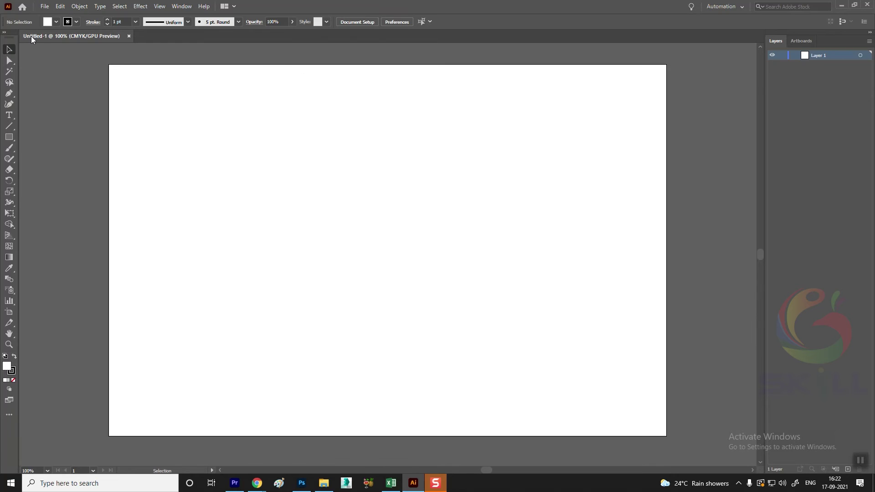
pyautogui.click(182, 6)
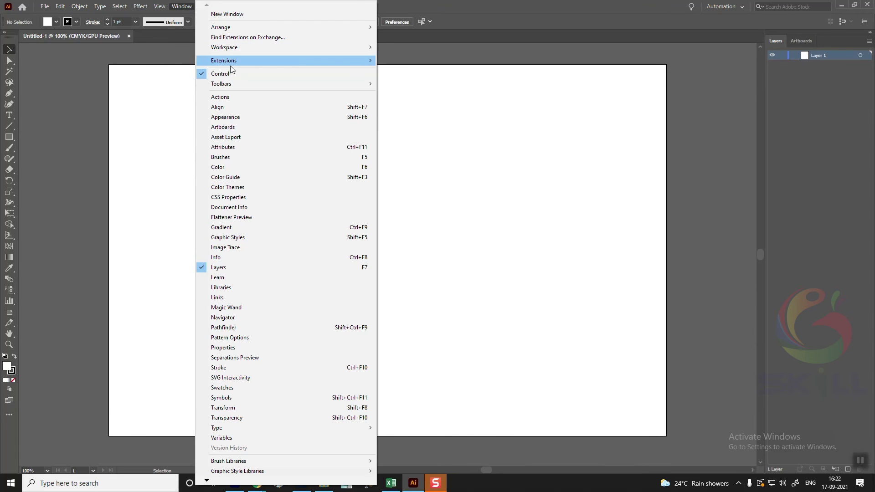
pyautogui.moveTo(326, 84)
pyautogui.click(403, 94)
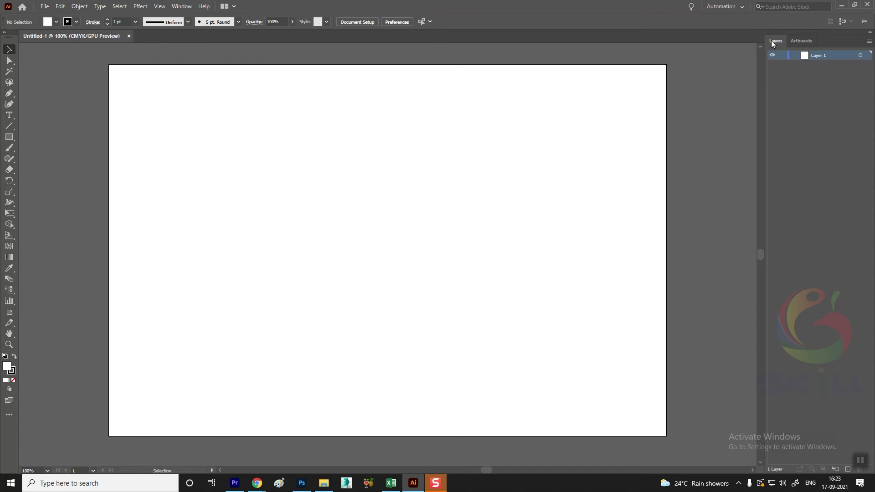
# Step: Float and close the Layers panel, and restore it docked in a group with the Artboards panel
pyautogui.moveTo(775, 40); pyautogui.dragTo(543, 80)
pyautogui.click(644, 77)
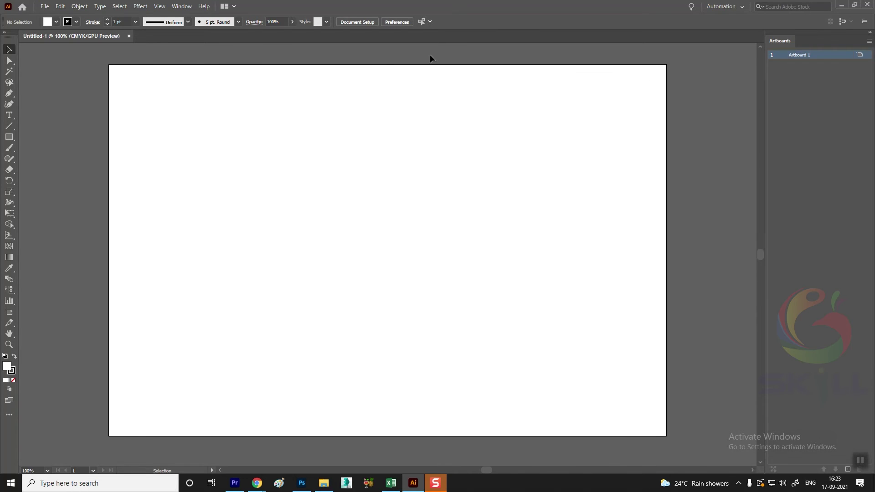
pyautogui.click(176, 9)
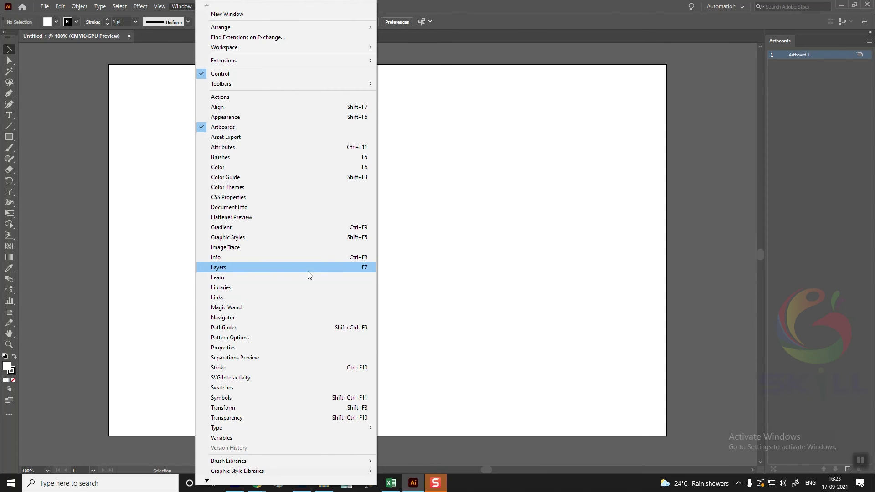
pyautogui.click(227, 266)
pyautogui.moveTo(550, 93); pyautogui.dragTo(781, 48)
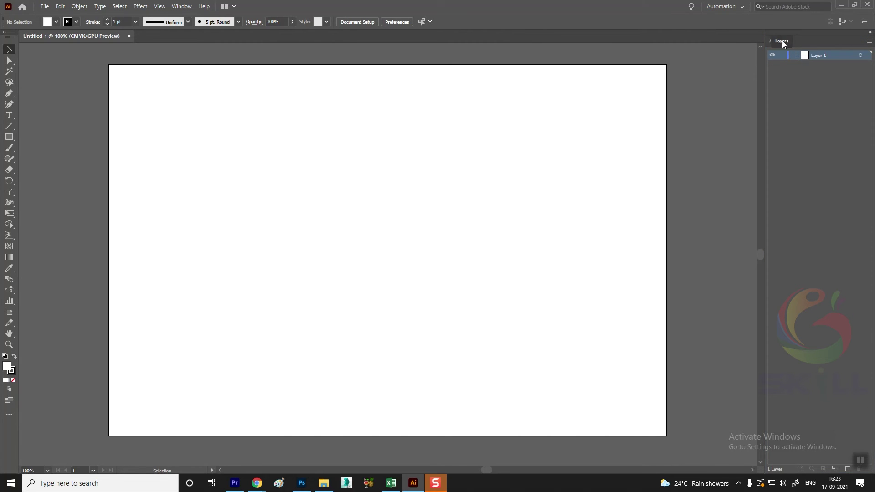
pyautogui.click(805, 40)
pyautogui.click(778, 41)
# Step: Add seven new layers above Layer 1
pyautogui.click(846, 469)
pyautogui.click(846, 469)
pyautogui.click(847, 469)
pyautogui.click(847, 469)
pyautogui.click(847, 469)
pyautogui.click(846, 469)
pyautogui.click(847, 469)
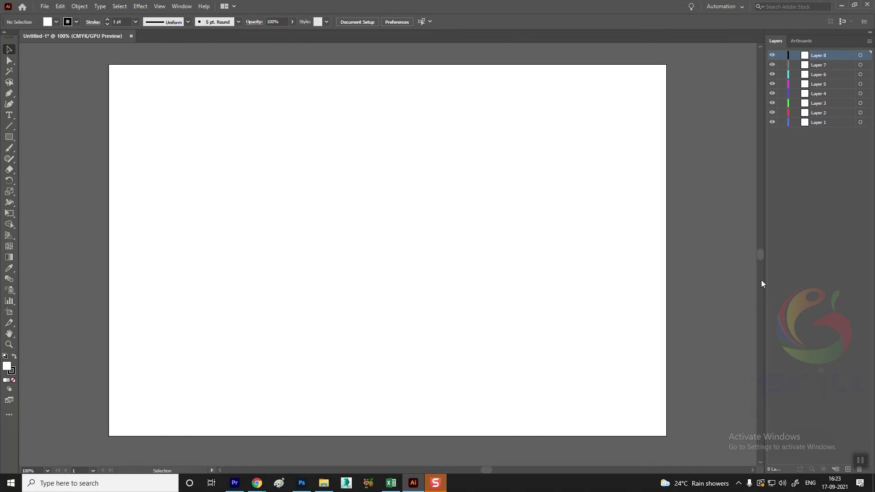
# Step: Undo the creation of the seven added layers
pyautogui.hotkey('ctrl', 'z')
pyautogui.hotkey('ctrl', 'z')
pyautogui.hotkey('ctrl', 'z')
pyautogui.hotkey('ctrl', 'z')
pyautogui.hotkey('ctrl', 'z')
pyautogui.hotkey('ctrl', 'z')
pyautogui.hotkey('ctrl', 'z')
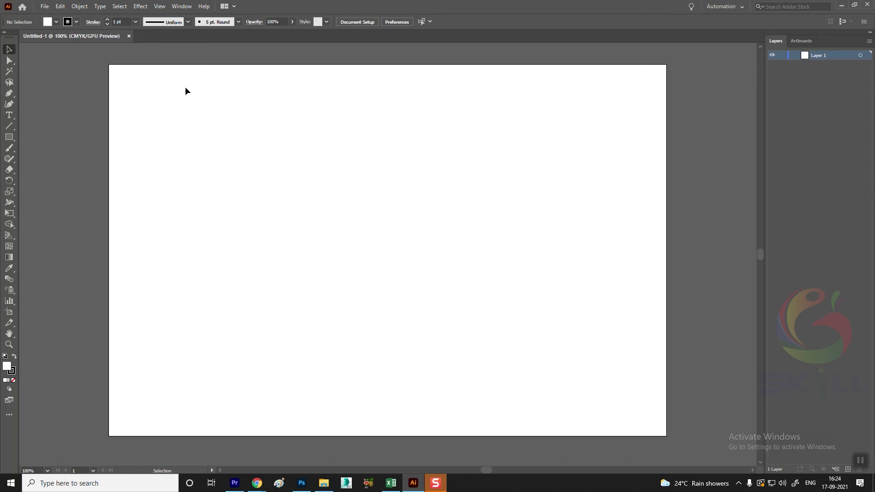
# Step: Review the units in Document Setup and start editing the artboards from there
pyautogui.click(45, 6)
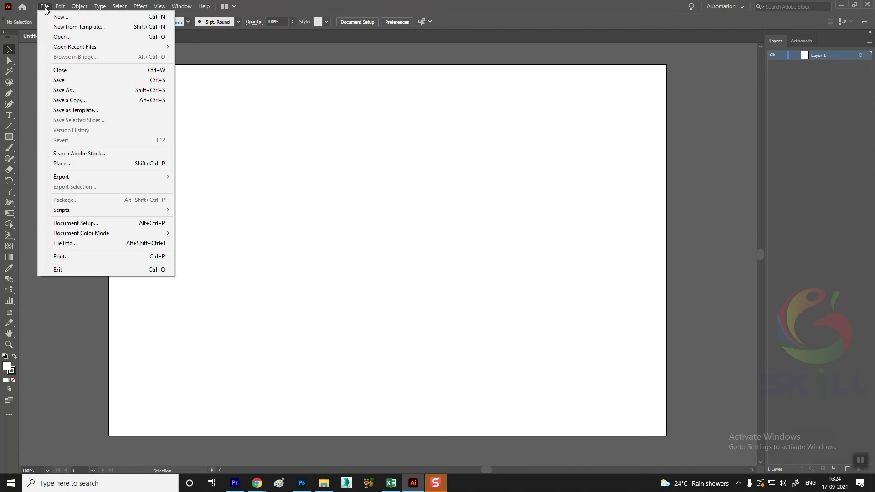
pyautogui.click(86, 226)
pyautogui.moveTo(472, 83); pyautogui.dragTo(477, 80)
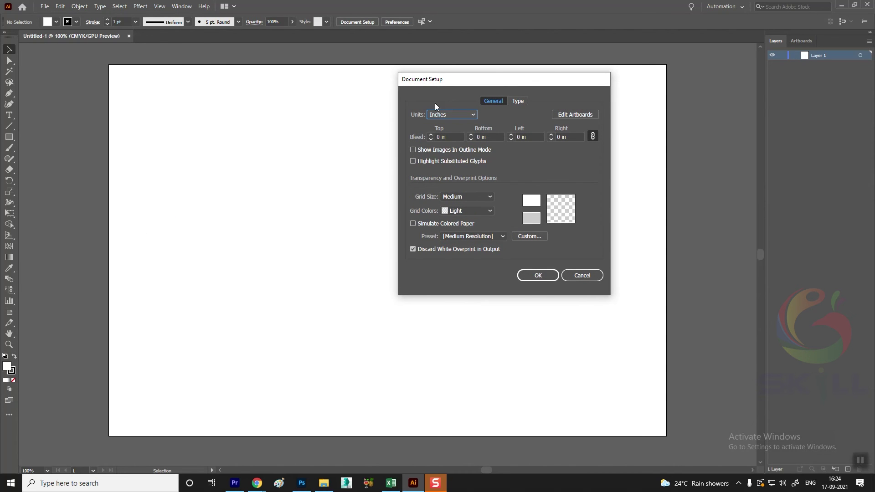
pyautogui.moveTo(523, 82); pyautogui.dragTo(405, 83)
pyautogui.click(340, 117)
pyautogui.click(393, 106)
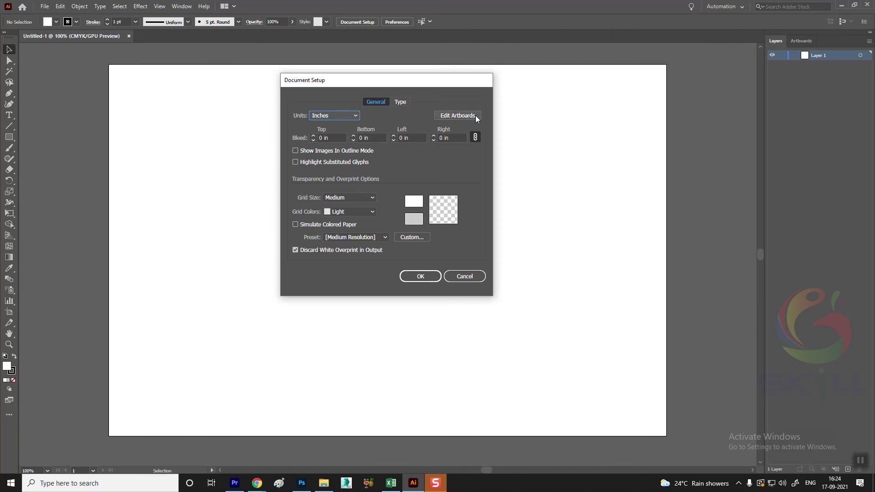
pyautogui.click(452, 116)
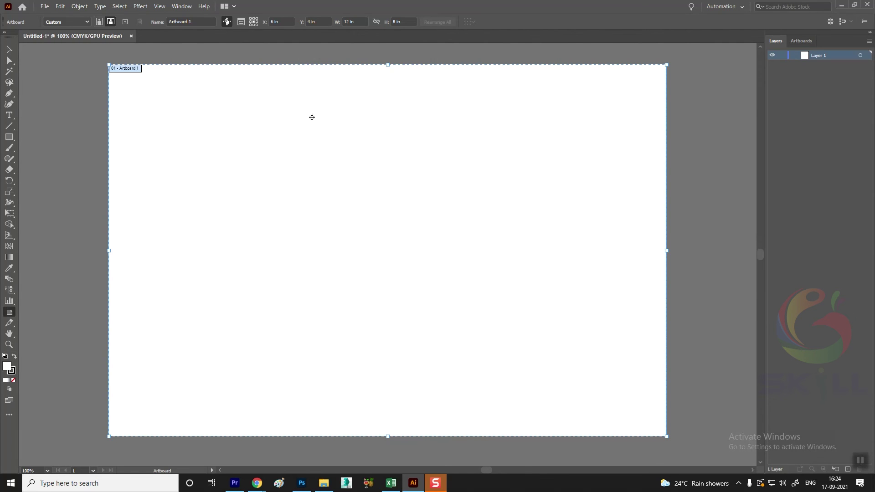
# Step: Resize Artboard 1 to 7 in wide and 5 in high and leave artboard editing
pyautogui.click(358, 21)
pyautogui.click(405, 20)
pyautogui.click(354, 21)
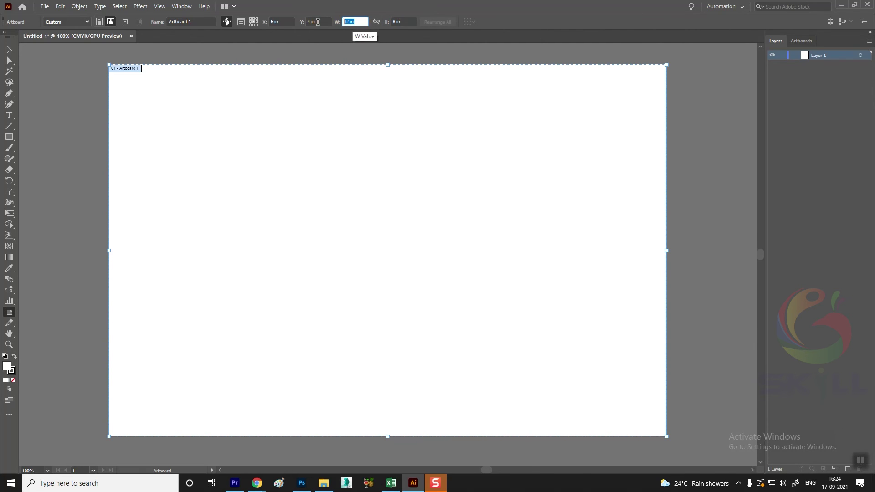
pyautogui.write('7')
pyautogui.press('Tab')
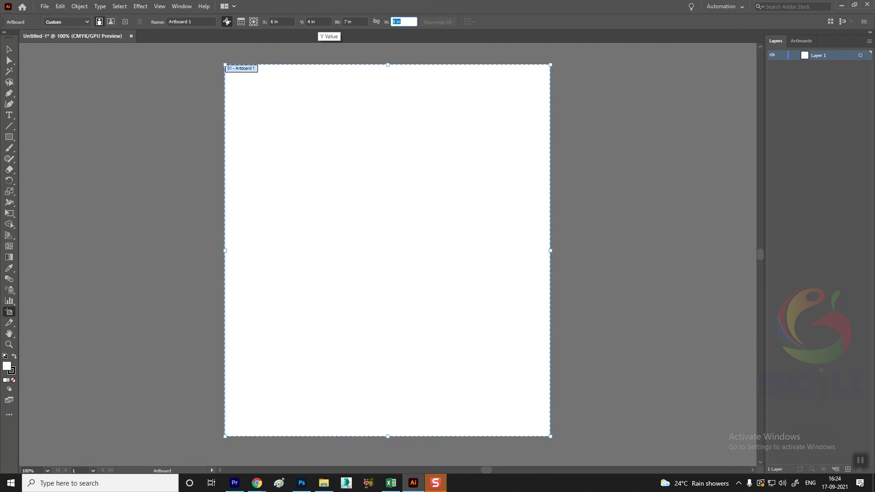
pyautogui.write('5')
pyautogui.press('Tab')
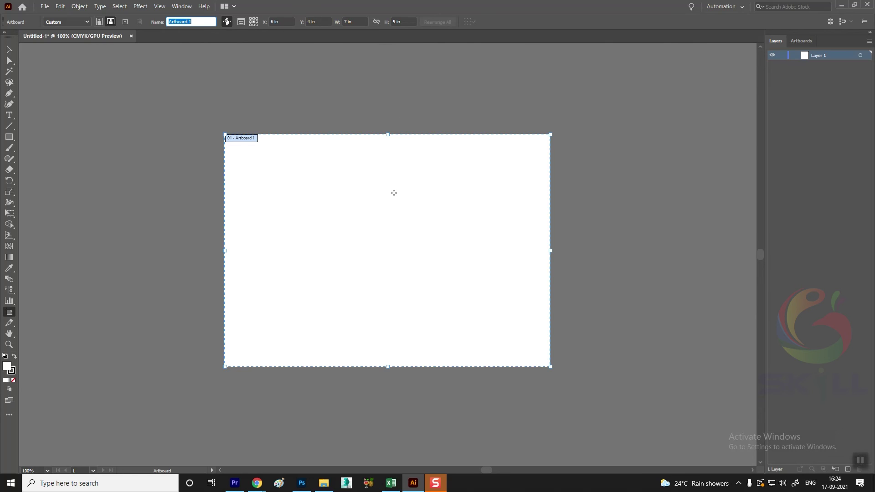
pyautogui.press('Return')
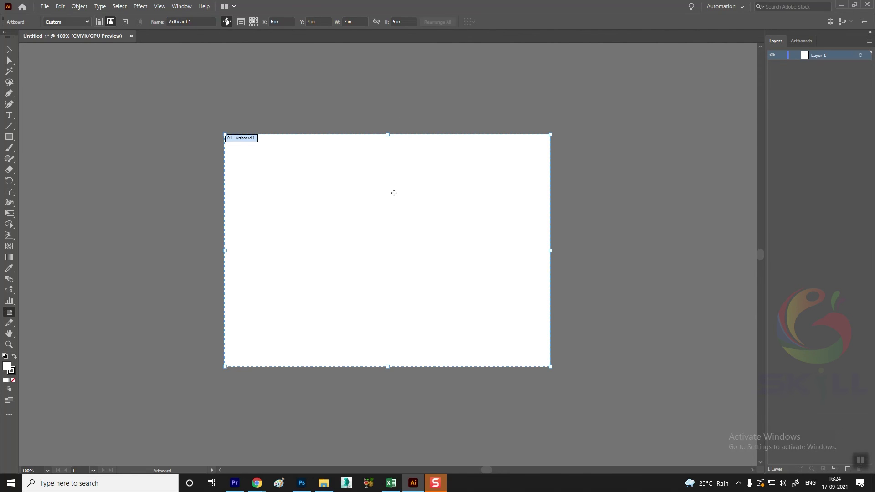
pyautogui.press('Escape')
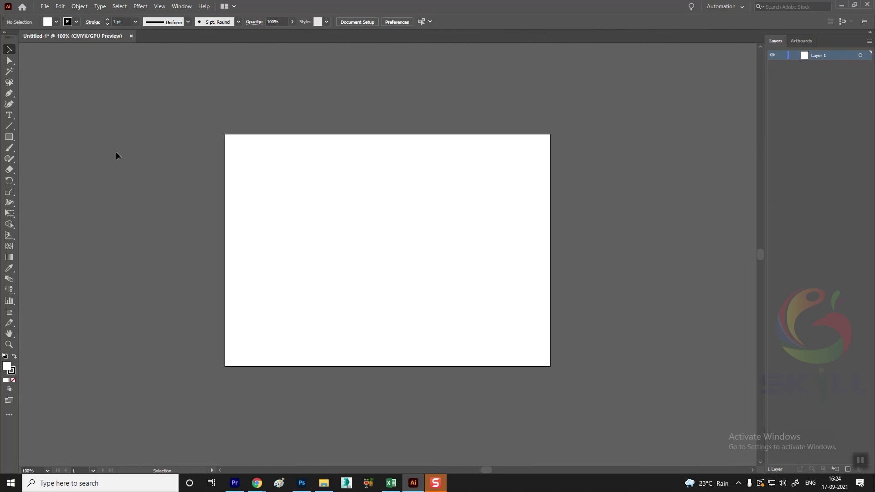
# Step: Undo the artboard's width and height changes
pyautogui.hotkey('ctrl', 'z')
pyautogui.hotkey('ctrl', 'z')
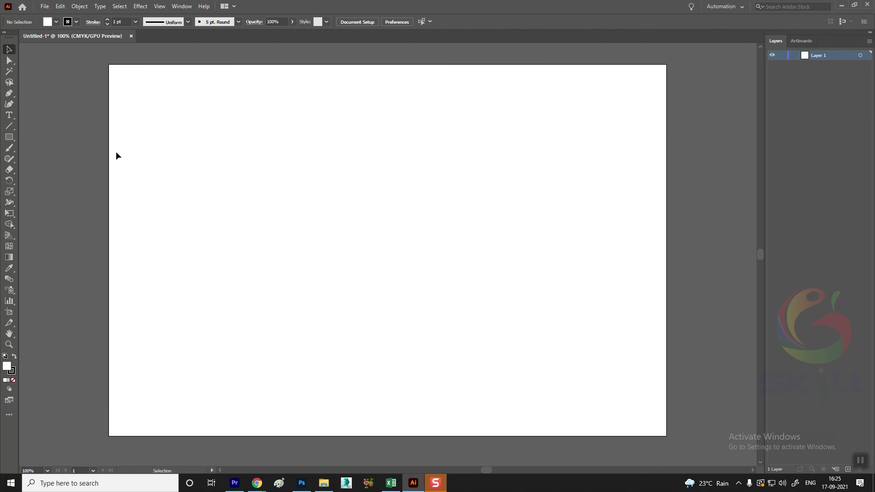
pyautogui.click(45, 7)
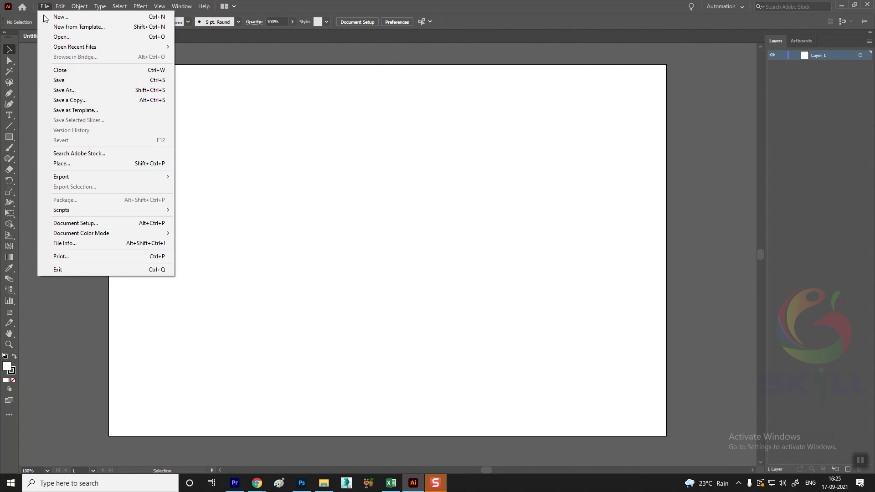
pyautogui.click(44, 6)
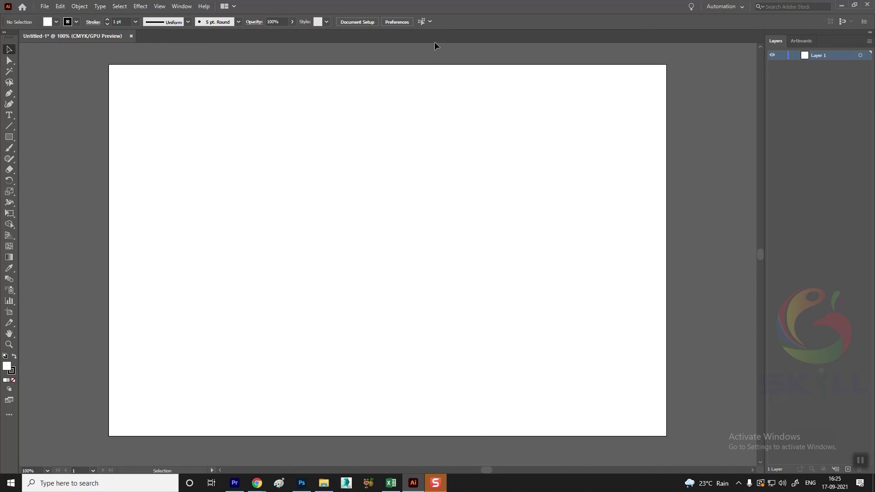
# Step: Enter artboard editing through Document Setup and set Artboard 1 to 7 in wide and 5 in high
pyautogui.click(354, 21)
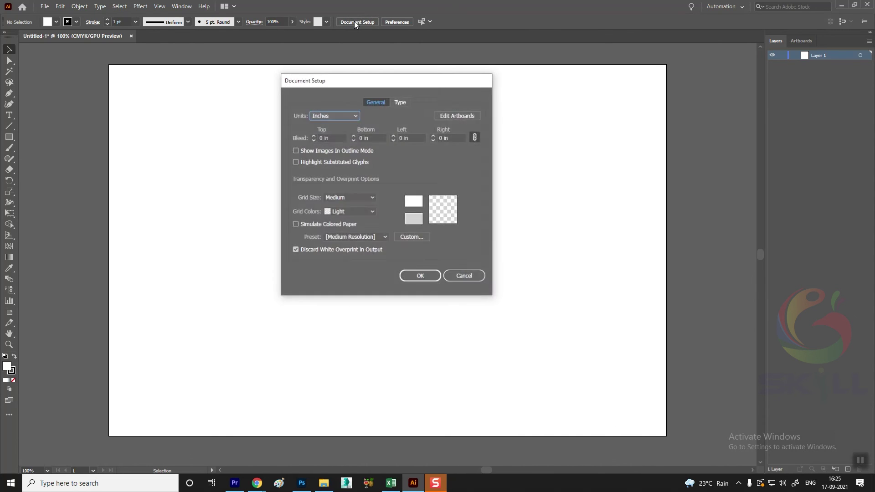
pyautogui.click(453, 116)
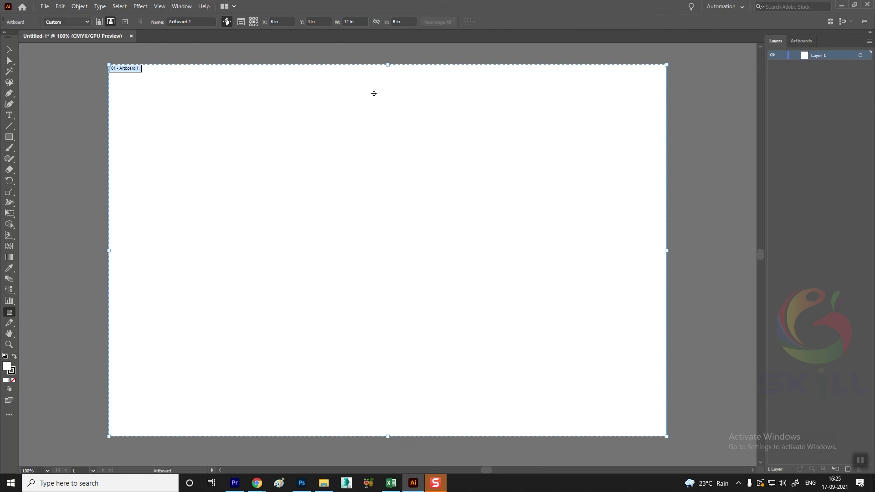
pyautogui.click(323, 21)
pyautogui.press('Tab')
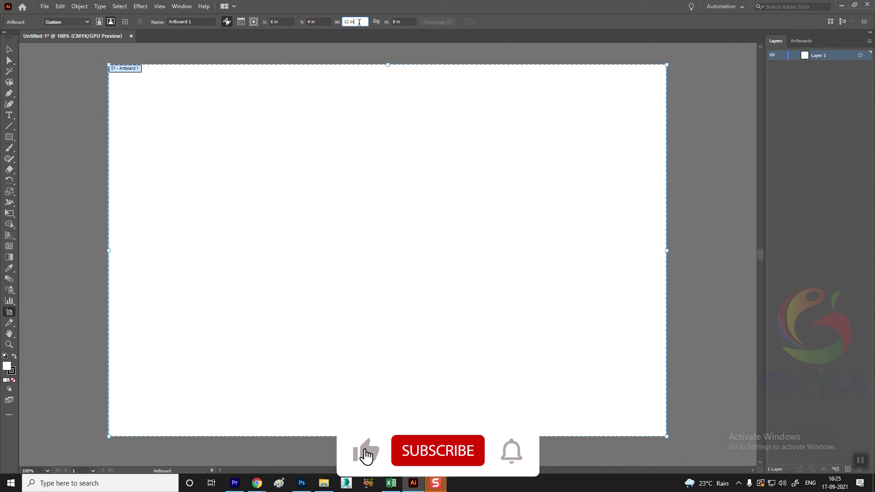
pyautogui.write('7')
pyautogui.press('Tab')
pyautogui.write('5')
pyautogui.press('Tab')
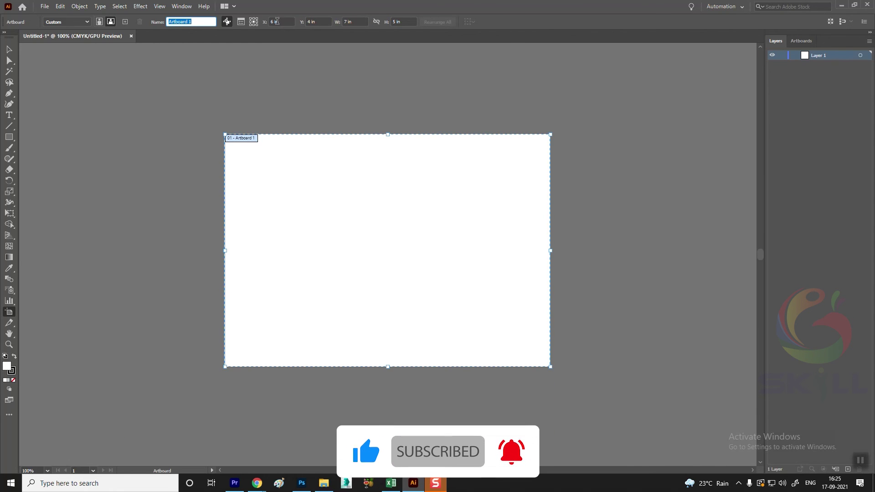
# Step: Set the artboard's X position to 8 in
pyautogui.click(276, 24)
pyautogui.press('Tab')
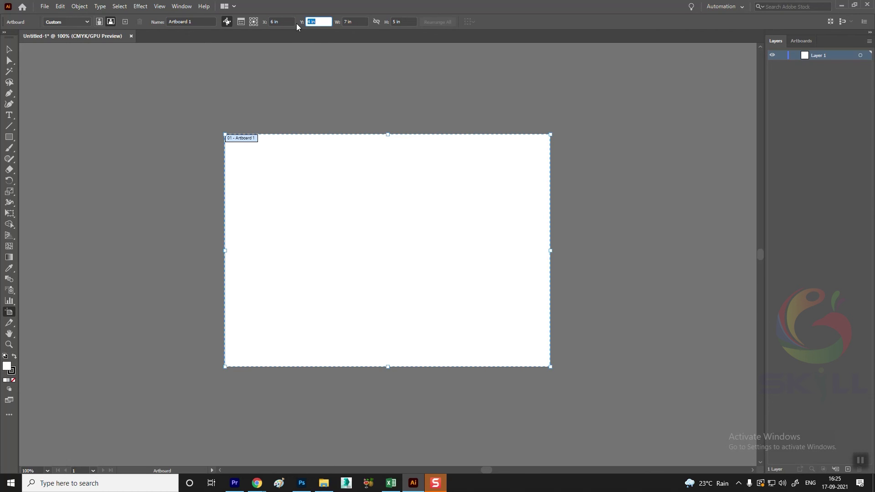
pyautogui.click(280, 20)
pyautogui.write('8')
pyautogui.press('Return')
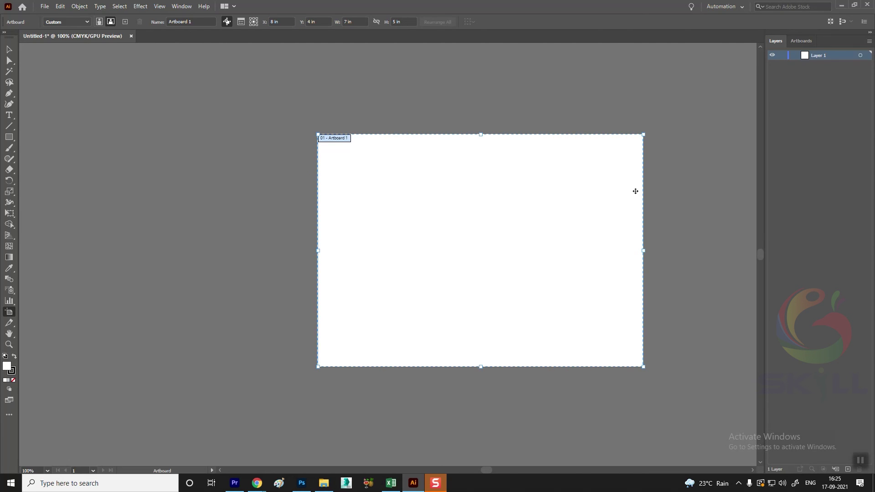
# Step: Set Artboard 1's X position to 6 in and leave artboard editing
pyautogui.write('6')
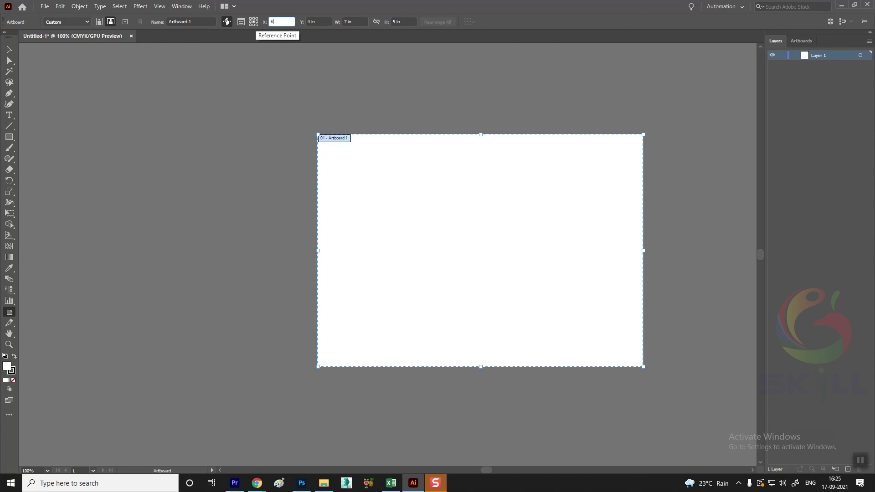
pyautogui.press('Return')
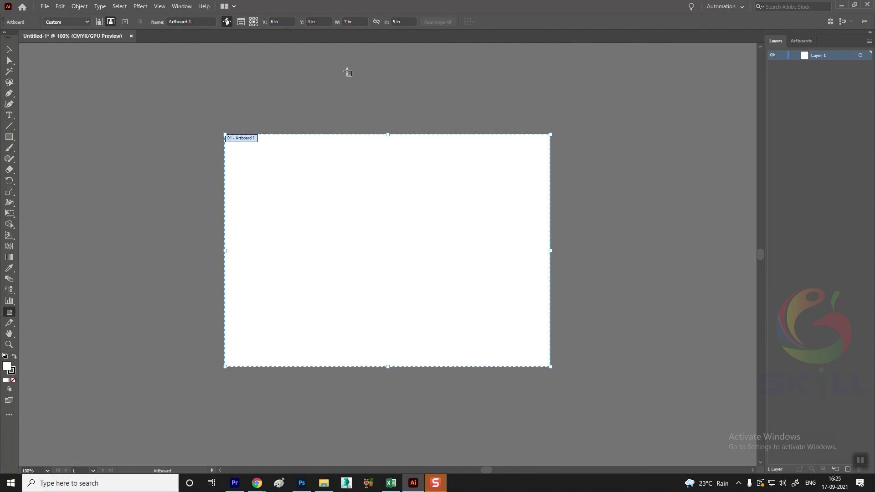
pyautogui.press('Escape')
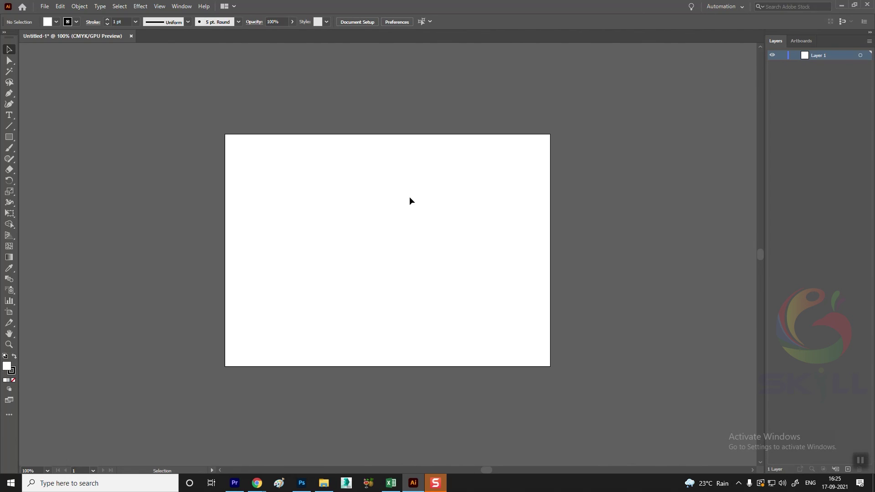
# Step: Show the Artboards panel and open the Properties panel
pyautogui.click(186, 8)
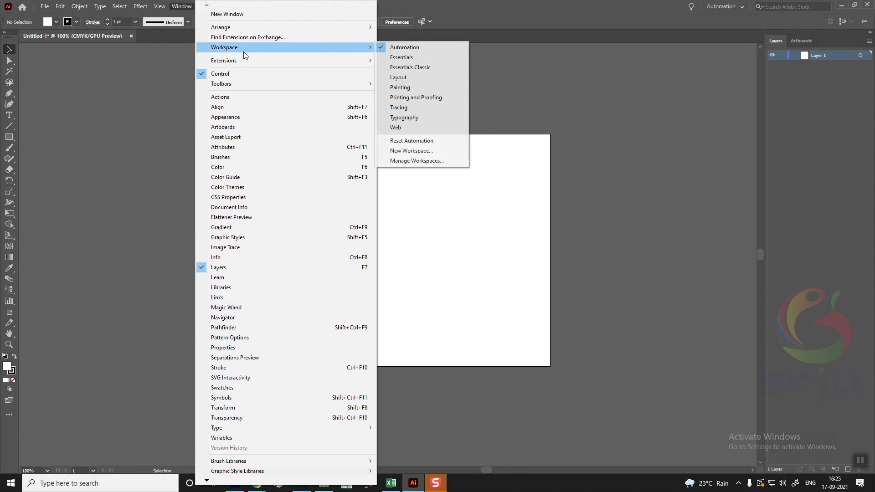
pyautogui.click(236, 126)
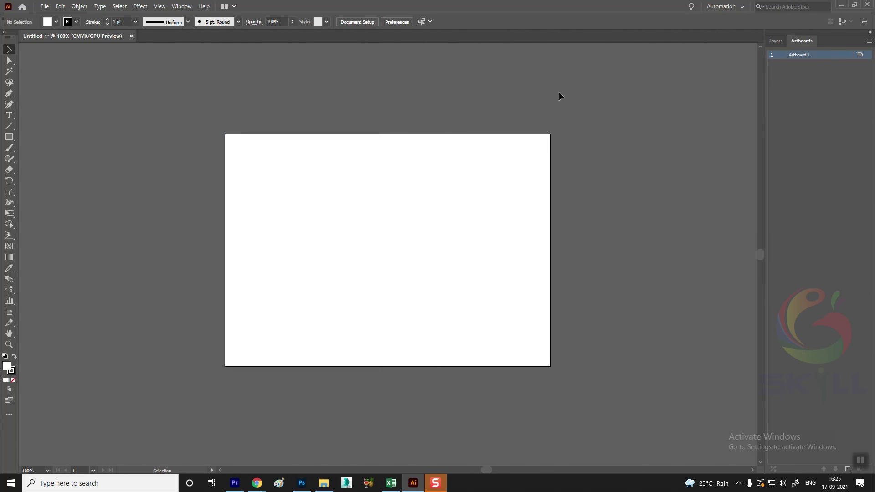
pyautogui.click(181, 6)
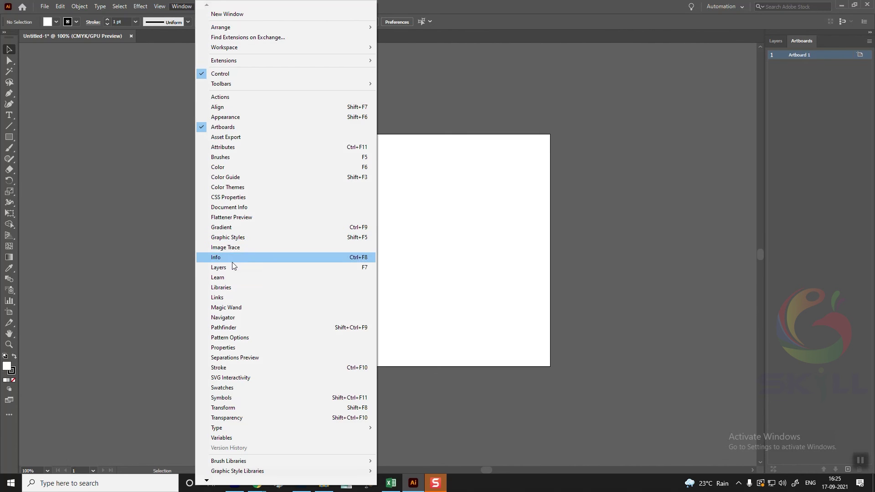
pyautogui.click(235, 348)
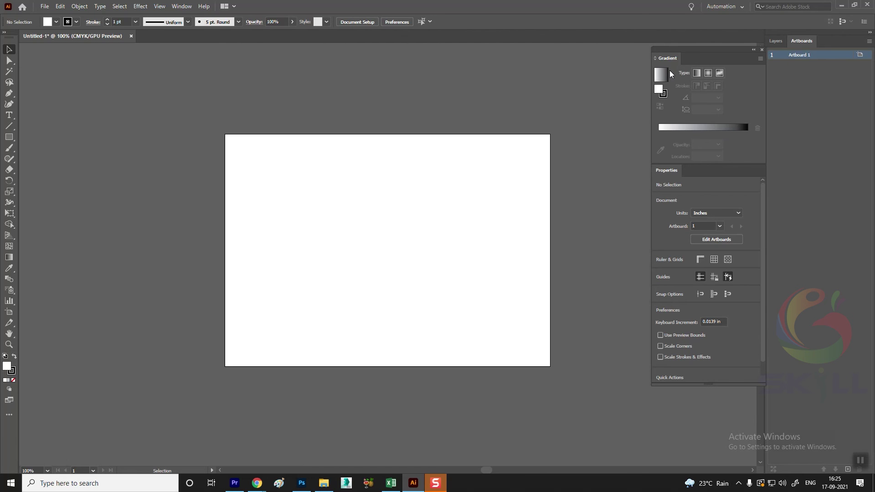
# Step: Dock the Properties panel beside Layers and Artboards, and close the floating Gradient panel
pyautogui.moveTo(675, 176); pyautogui.dragTo(825, 49)
pyautogui.moveTo(704, 51); pyautogui.dragTo(654, 51)
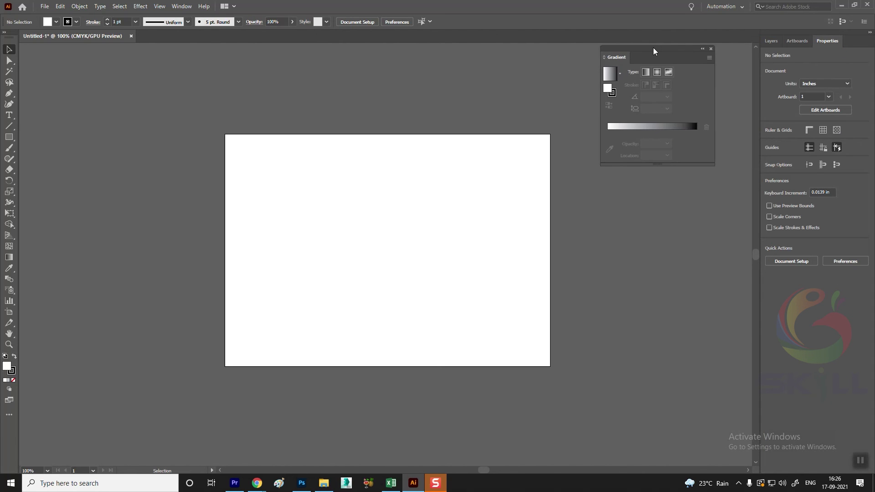
pyautogui.click(711, 48)
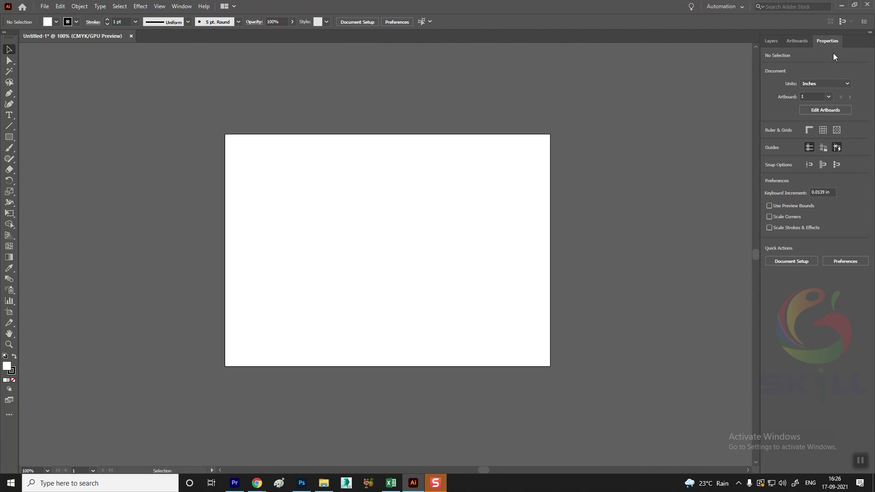
# Step: View the artboard editing options offered through Properties, including size, position and new artboard, and exit artboard editing
pyautogui.click(822, 111)
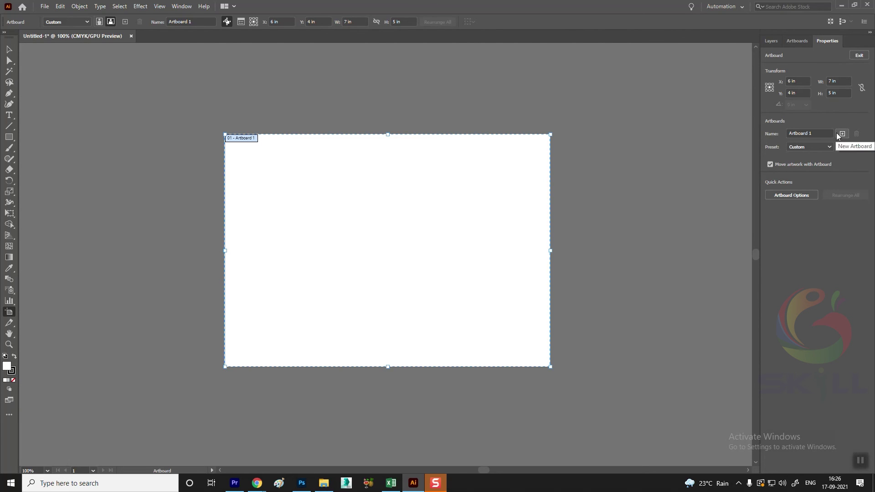
pyautogui.press('Escape')
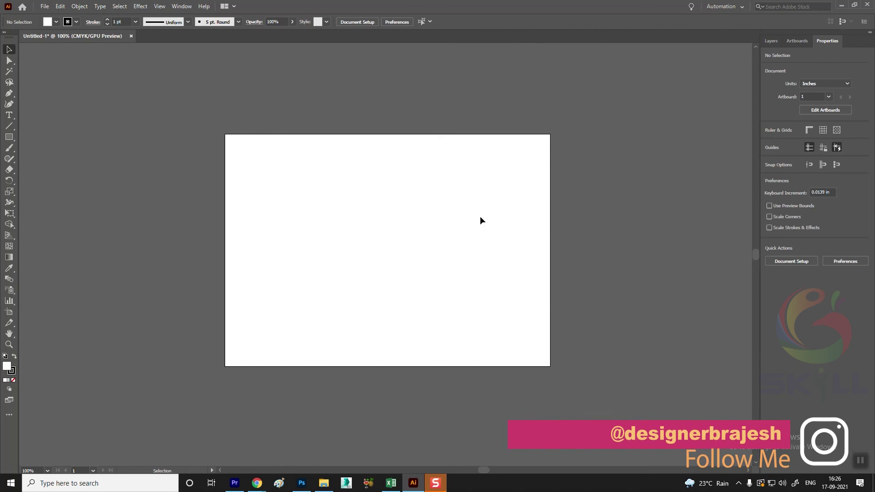